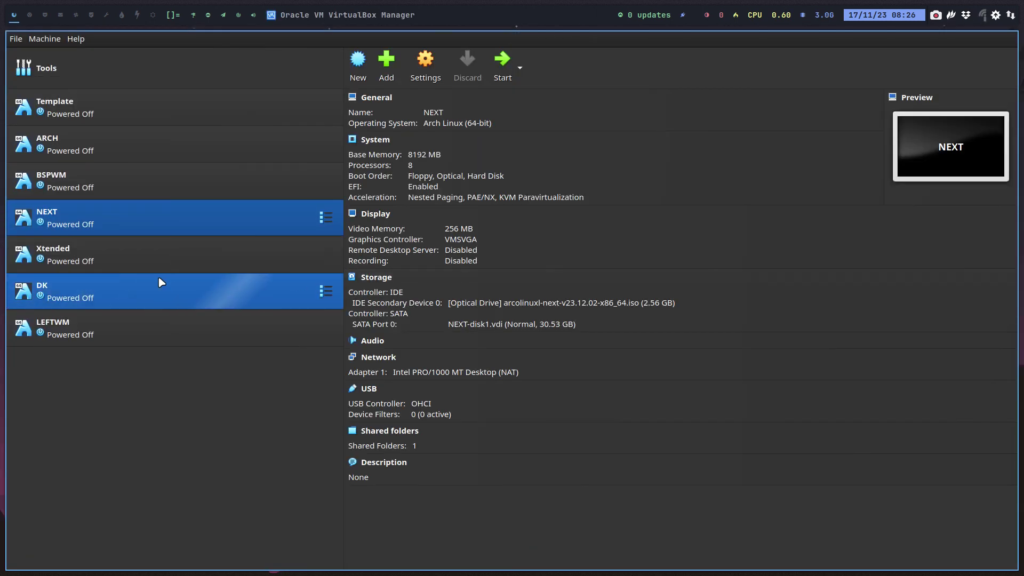
Step: Select the Template virtual machine in the VirtualBox Manager list
left_click(128, 114)
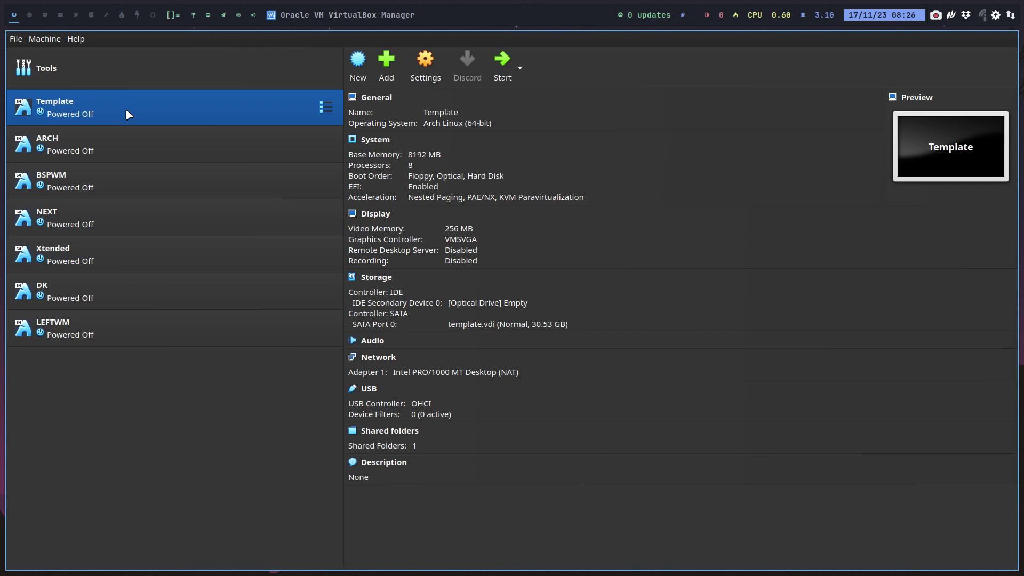
Step: Clone Template into a new machine named D with disk D-disk1.vdi
right_click(126, 111)
left_click(181, 137)
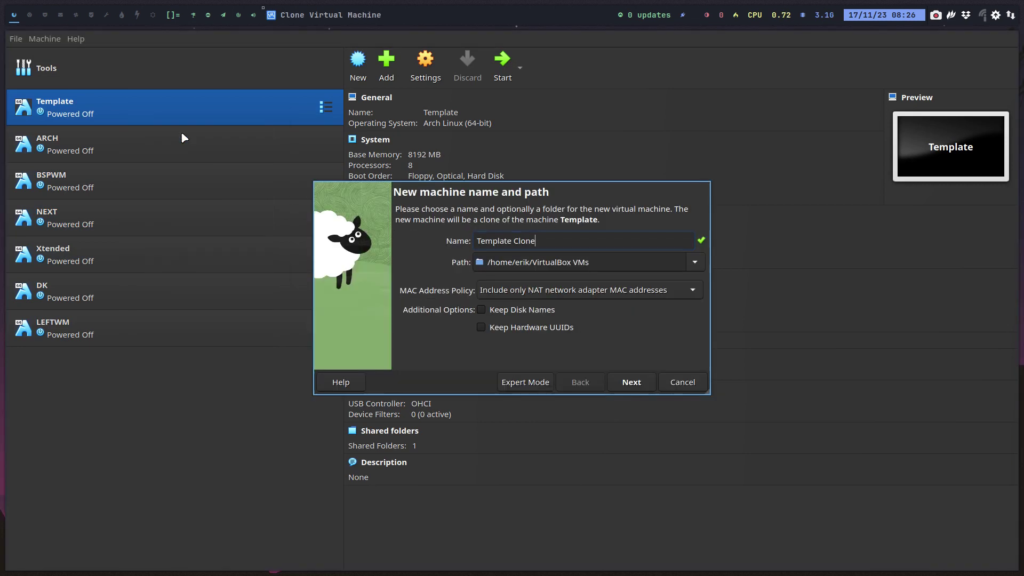
key("ctrl+a")
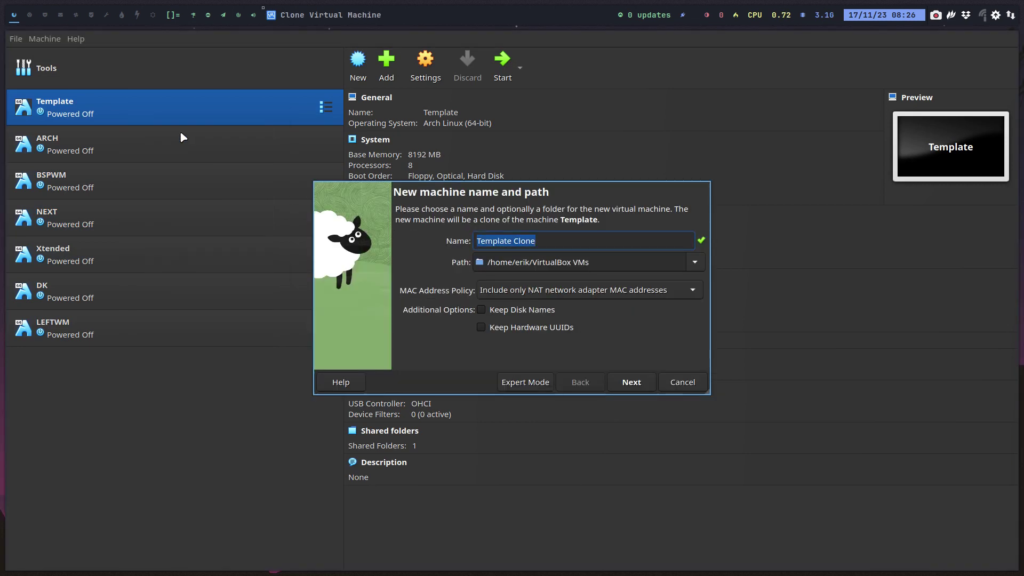
type("D")
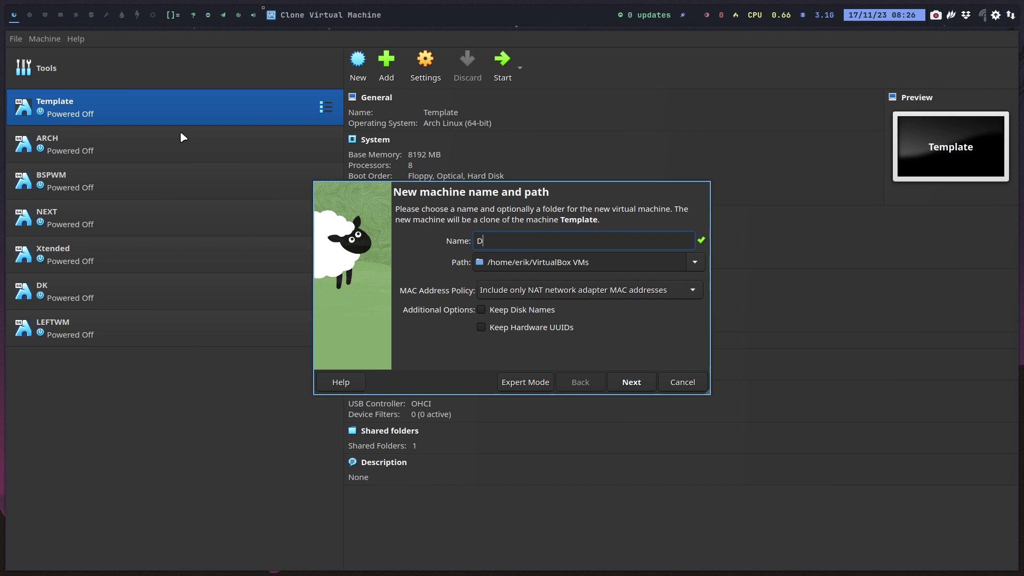
key("Return")
key("Return")
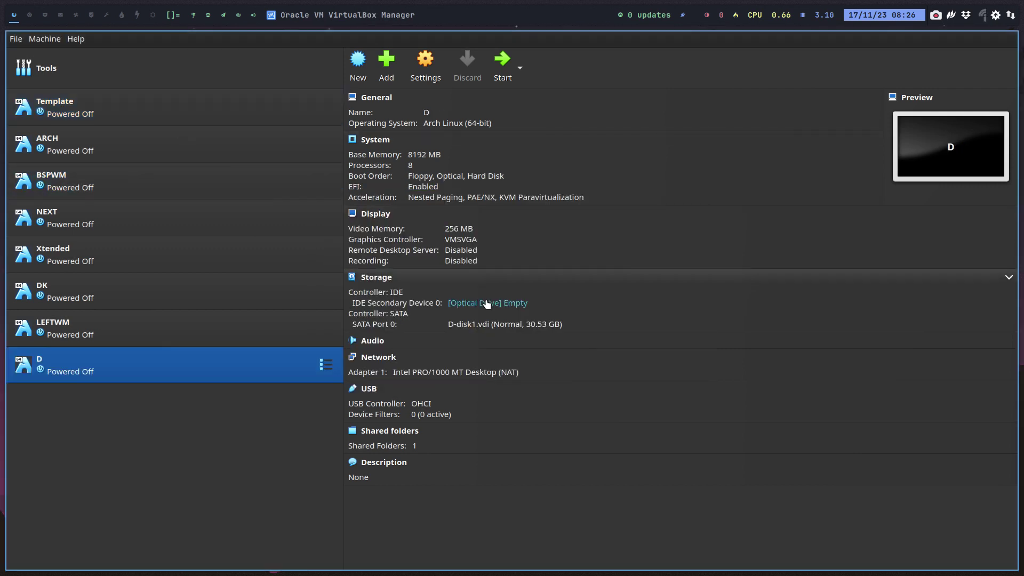
Step: Load arcolinuxd-v23.12.02-x86_64.iso from Insync/SHARED-CORETEAM into D's empty optical drive
left_click(486, 303)
left_click(544, 326)
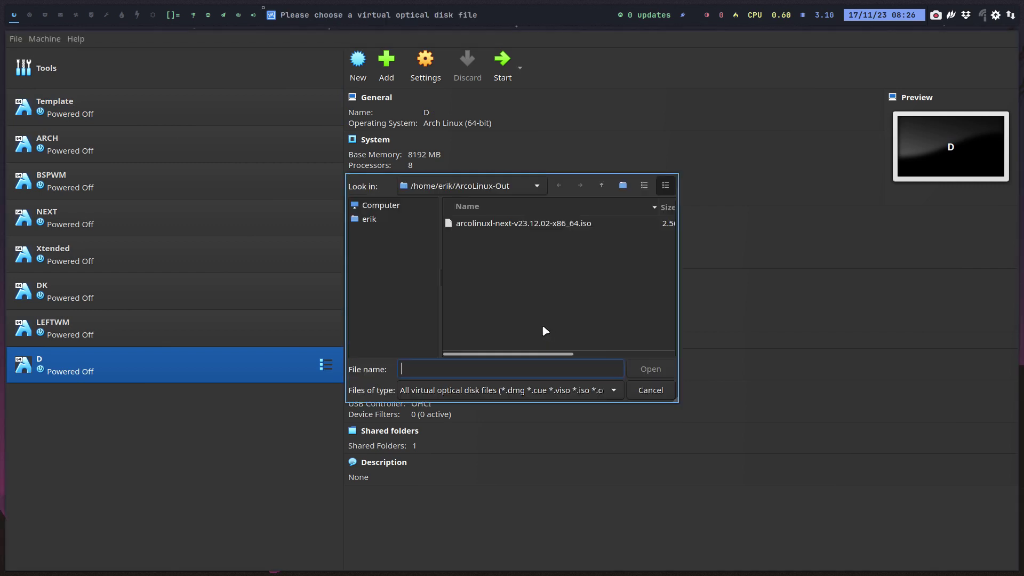
left_click(405, 224)
scroll(486, 297, "down", 1)
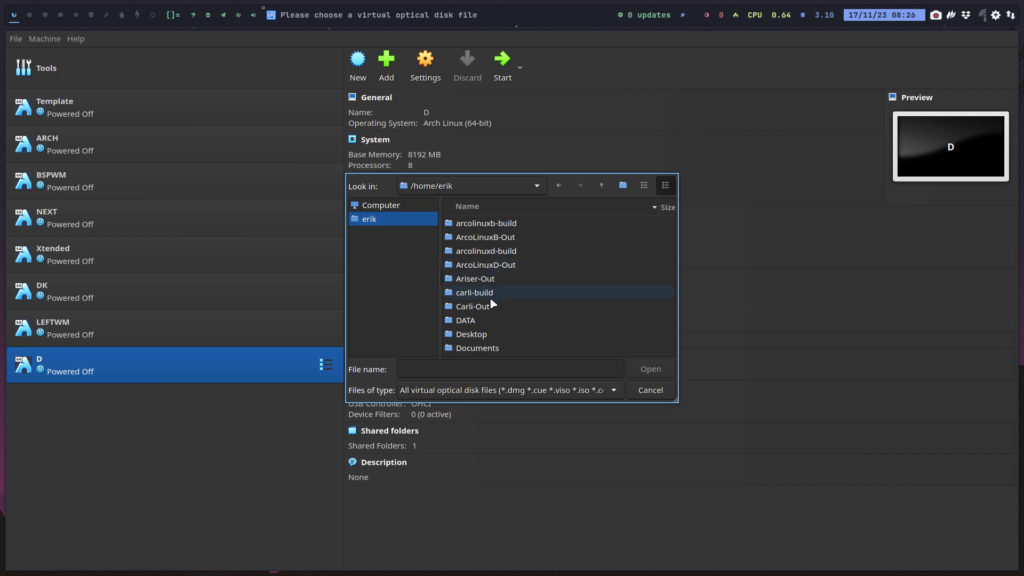
scroll(491, 304, "down", 1)
scroll(488, 304, "down", 1)
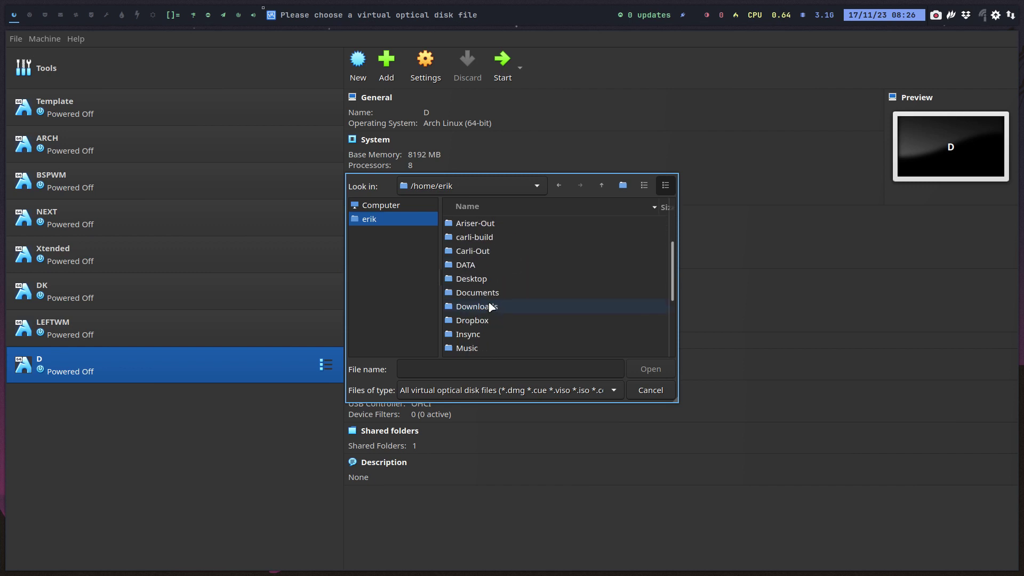
double_click(487, 334)
double_click(496, 293)
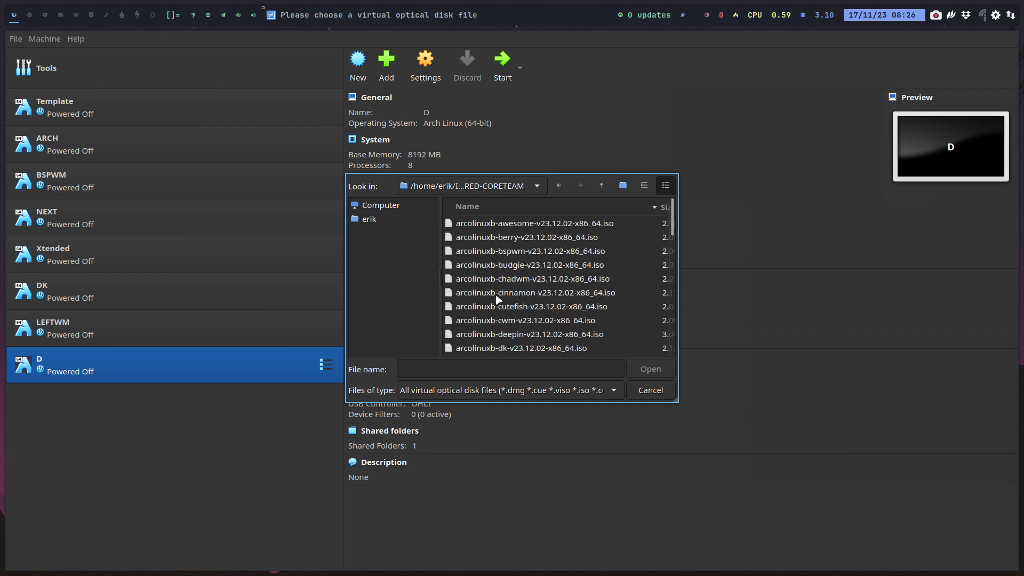
scroll(498, 299, "down", 2)
scroll(496, 298, "down", 6)
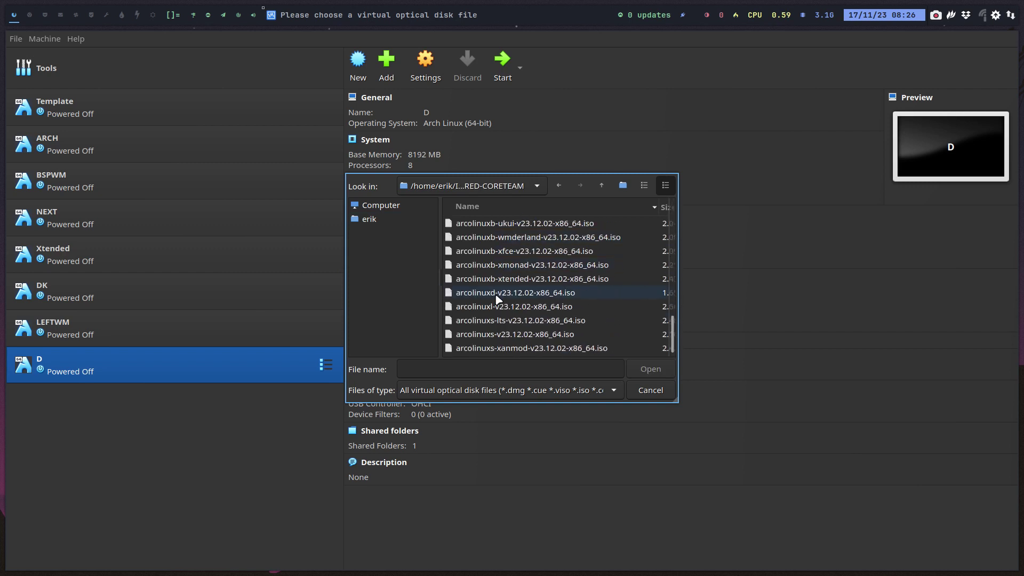
left_click(504, 292)
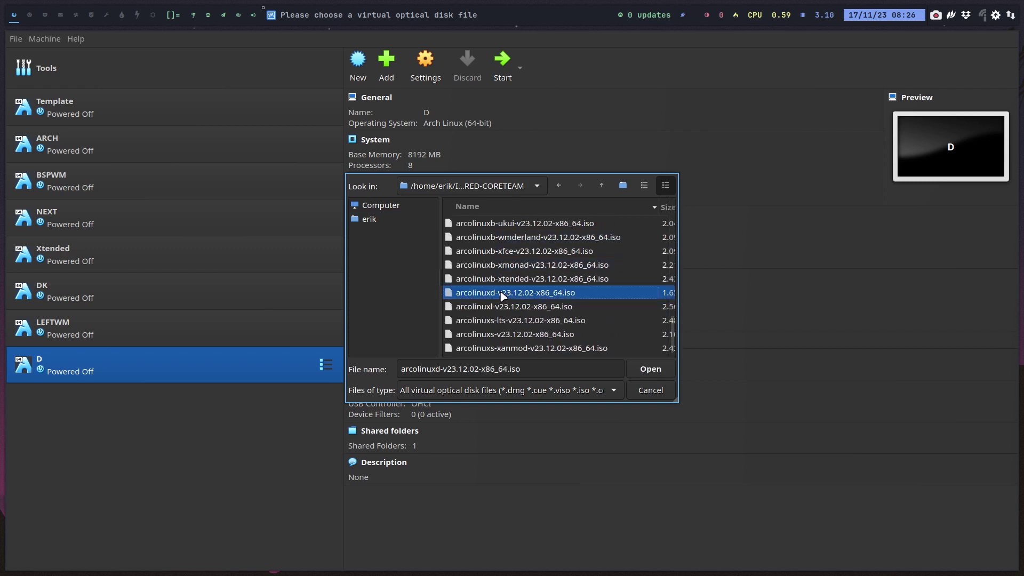
left_click(659, 371)
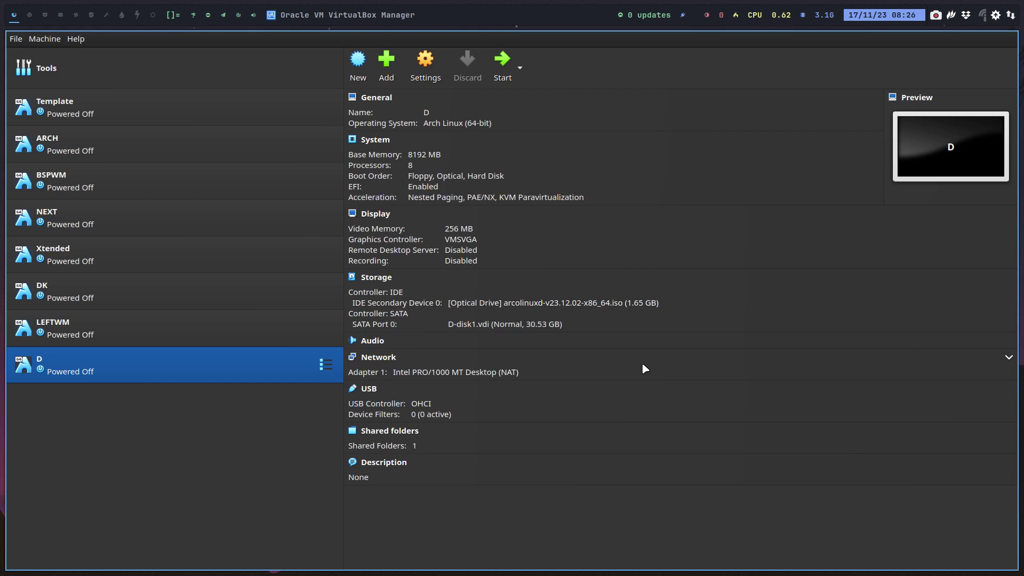
Step: Start machine D full screen and let GRUB boot the default ArcoLinuxD entry
left_click(504, 65)
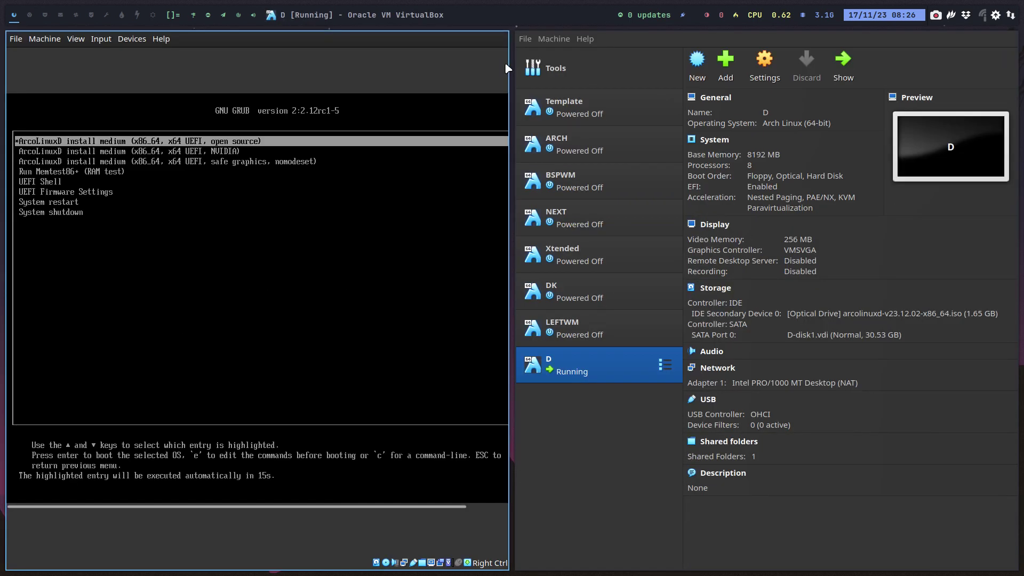
key("Control_R+f")
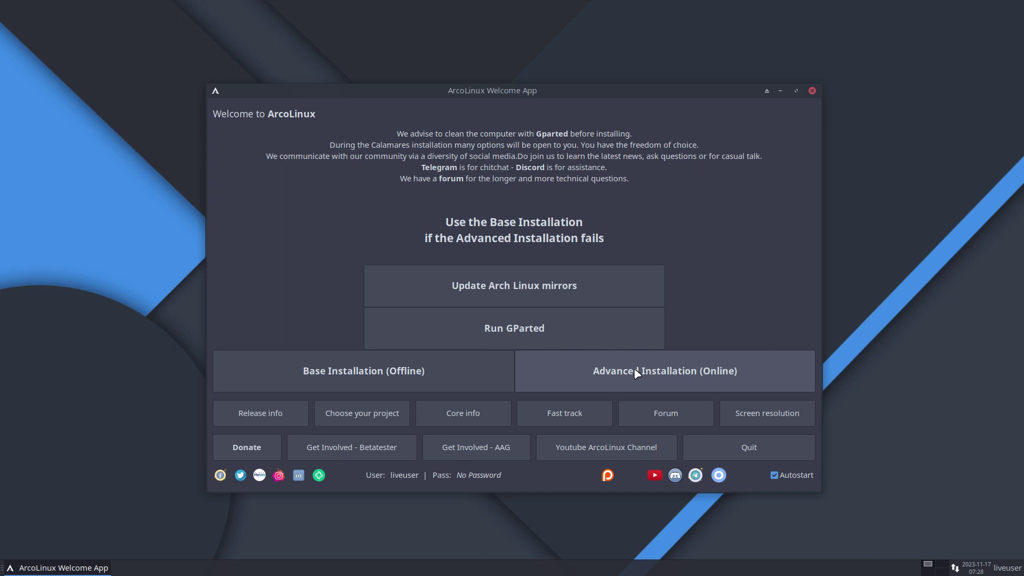
Step: Choose Advanced Installation (Online), then Base Installation (Offline), to launch Calamares
left_click(661, 377)
left_click(403, 376)
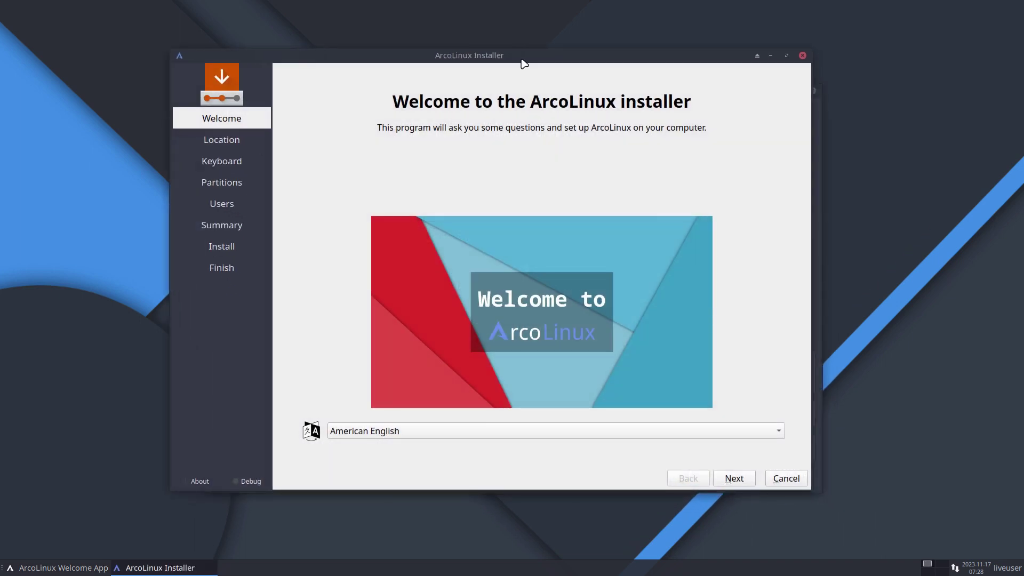
Step: Keep American English and Brussels time, choose the Belgian keyboard, and erase the whole disk
left_click(739, 482)
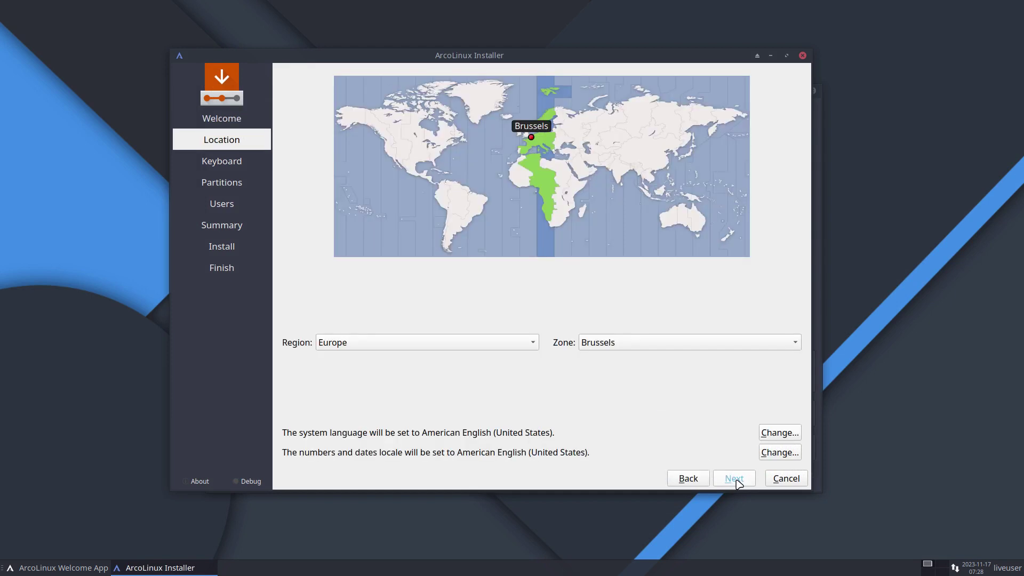
left_click(739, 482)
scroll(482, 384, "up", 3)
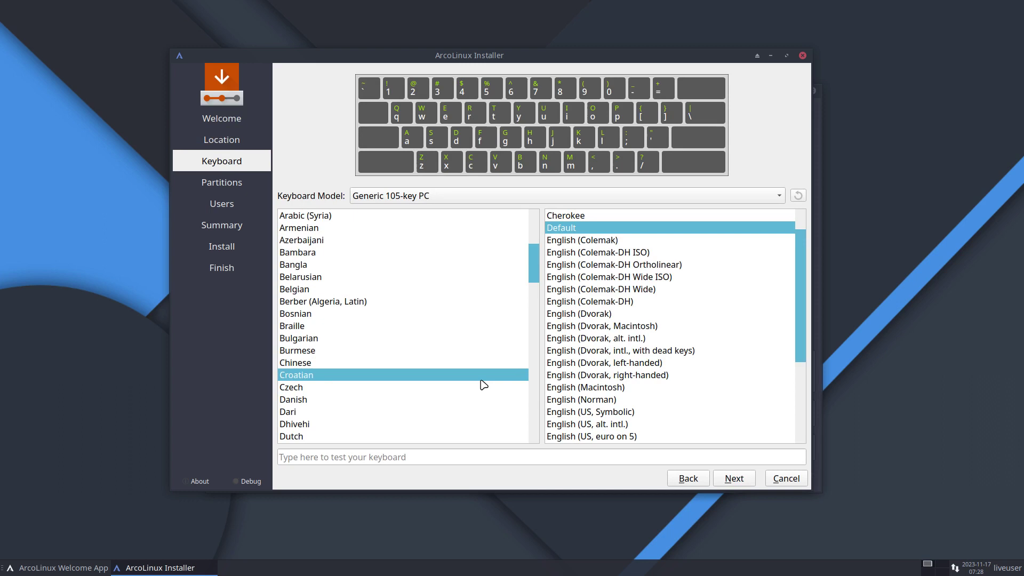
left_click(407, 289)
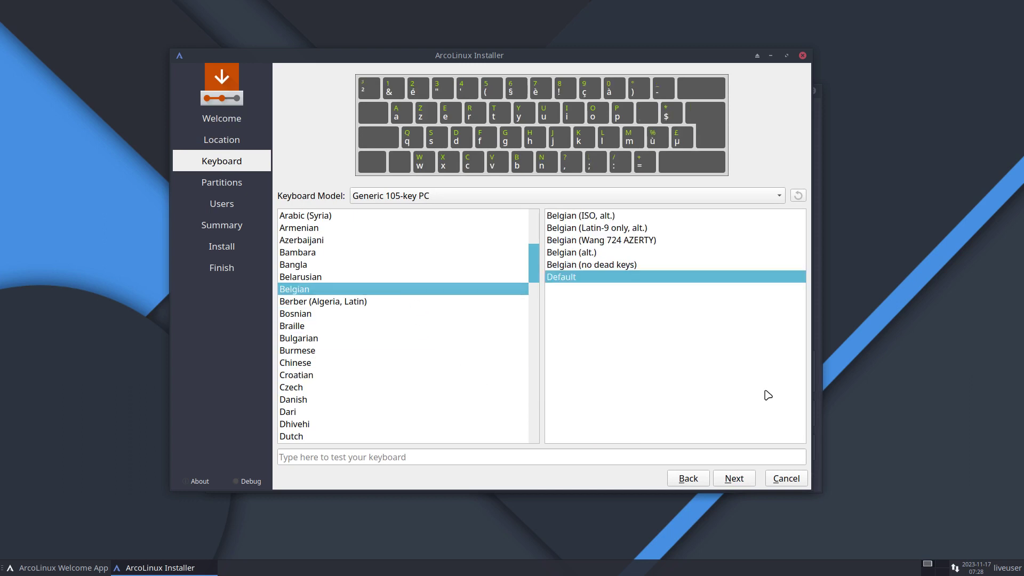
left_click(751, 485)
left_click(346, 101)
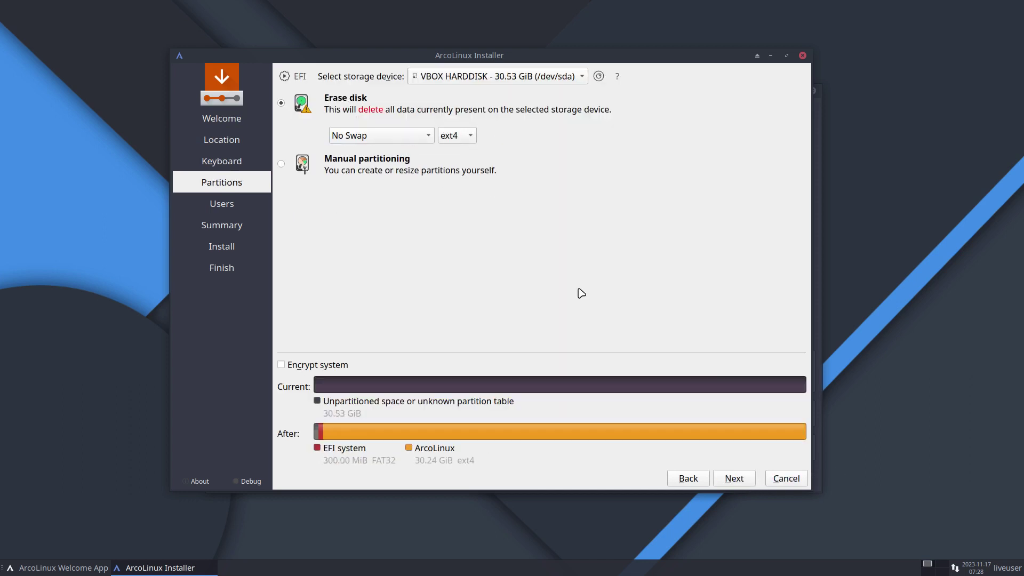
left_click(742, 480)
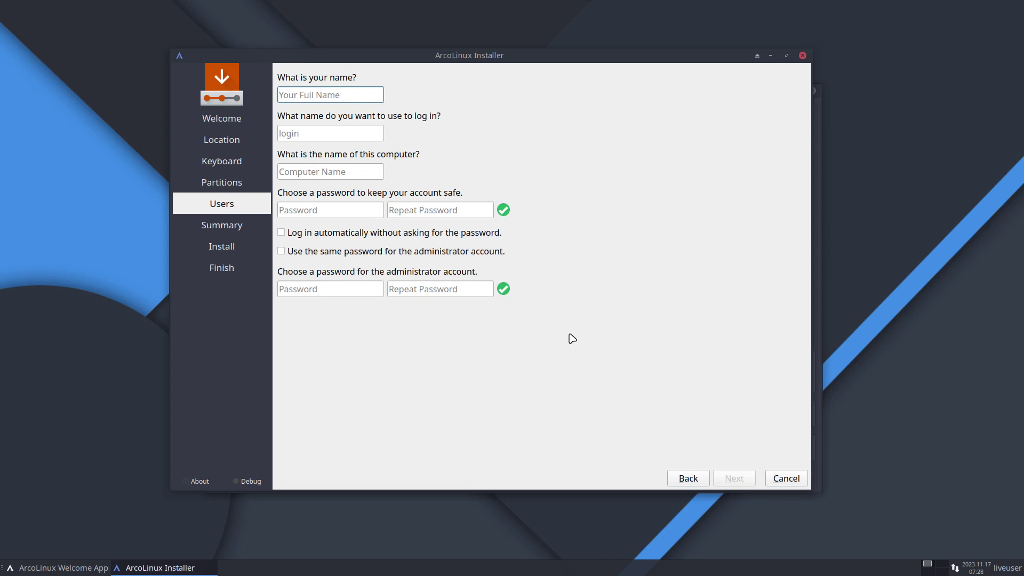
Step: Enter the user's name and password, enabling auto-login and the same administrator password
type("erik")
key("Tab")
key("Tab")
key("Tab")
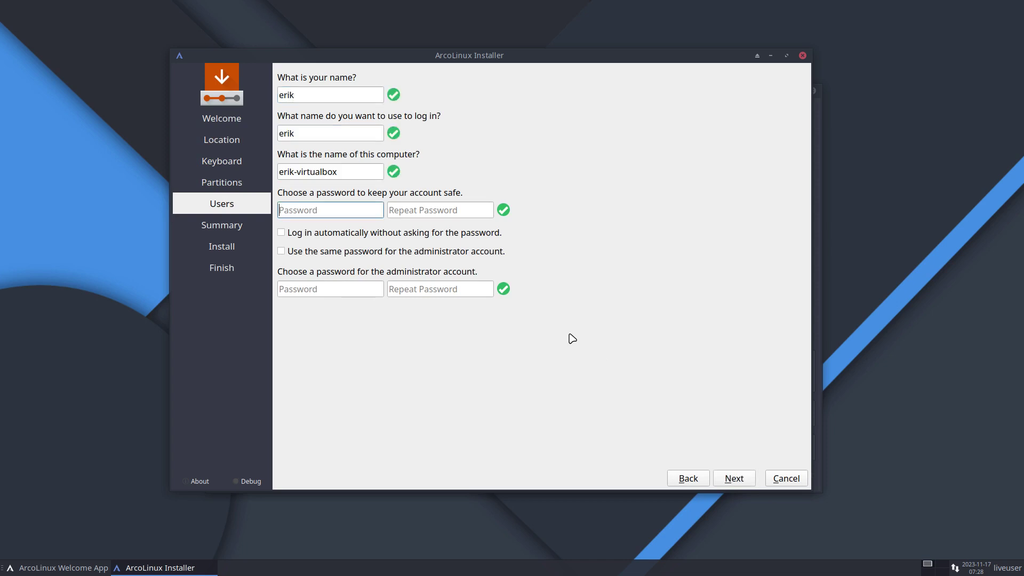
type("****")
key("Tab")
type("****")
key("Tab")
key("space")
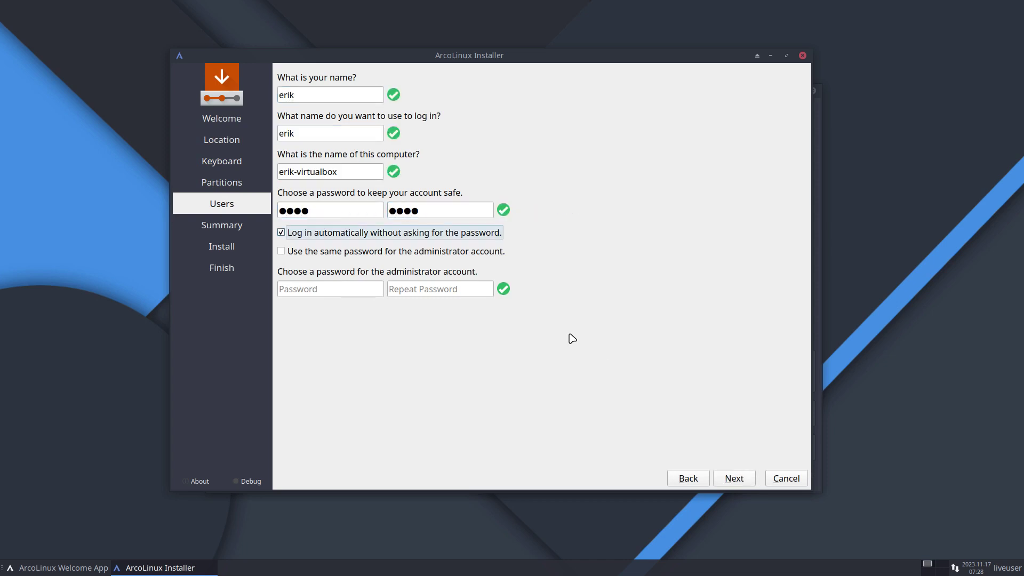
key("Tab")
key("space")
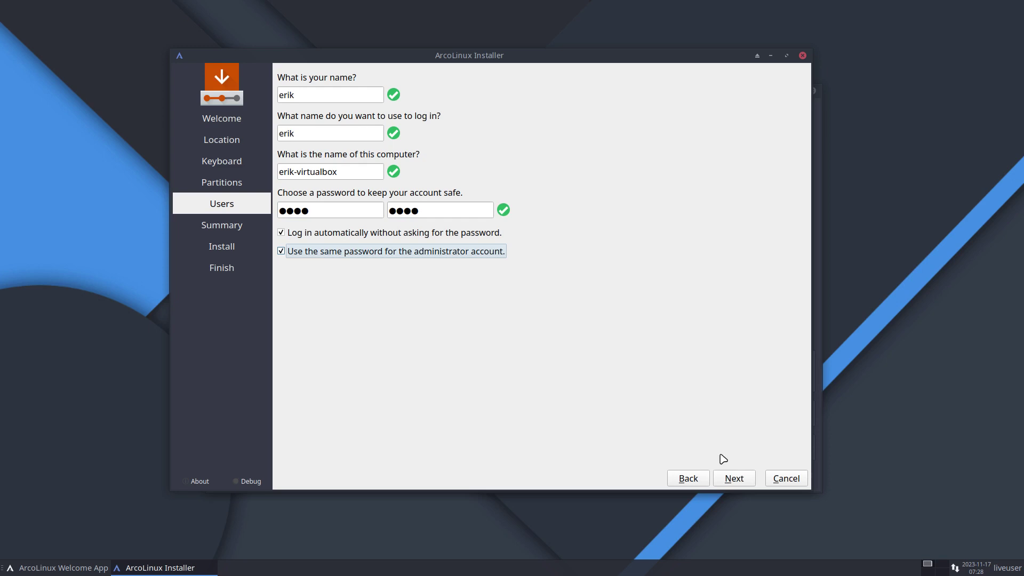
Step: Go through the Summary and confirm Install now to write ArcoLinux to the disk
left_click(735, 480)
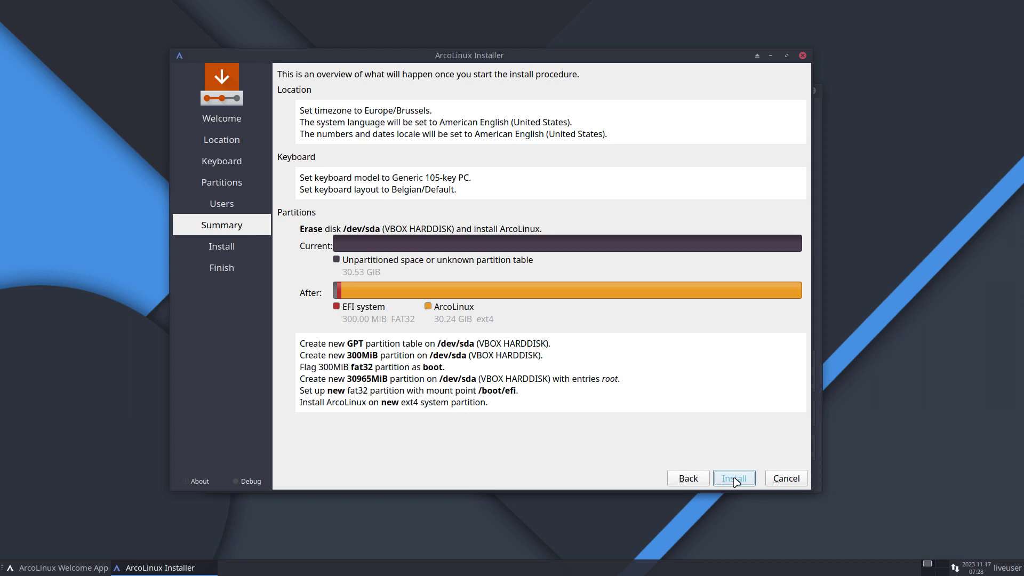
left_click(735, 479)
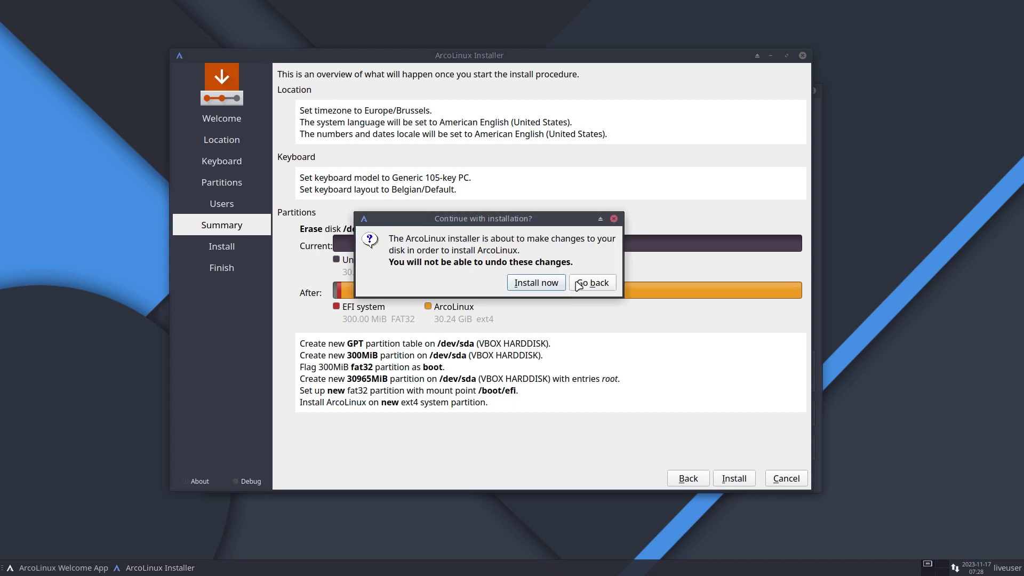
left_click(545, 287)
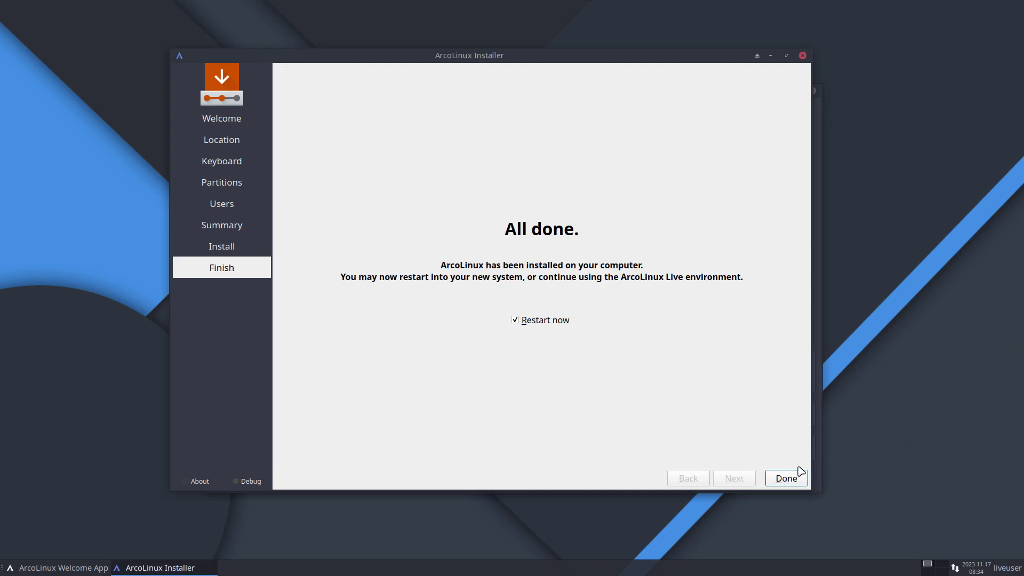
Step: Finish the installer with Restart now ticked to reboot into installed ArcoLinux
left_click(800, 475)
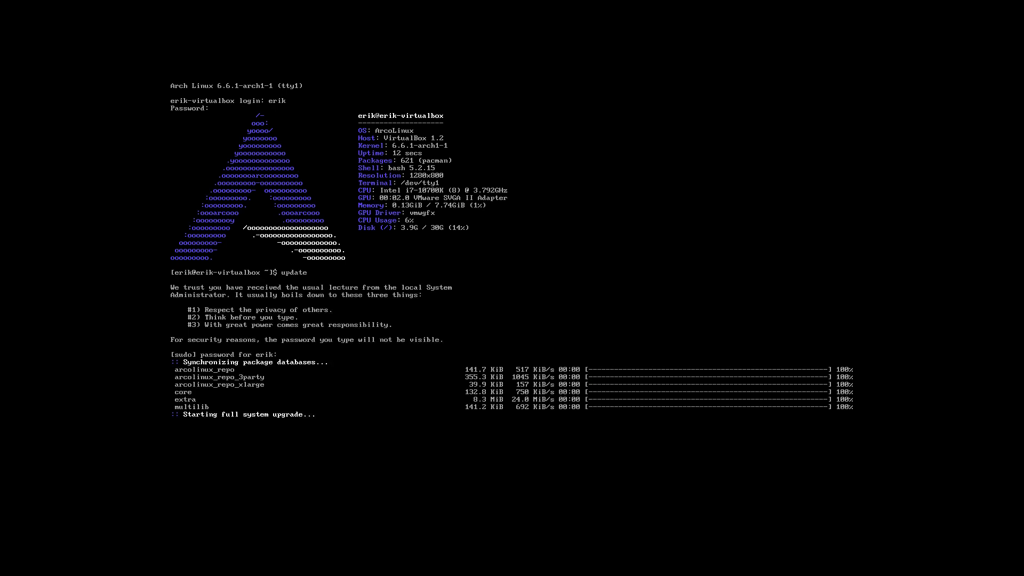
Step: Accept the system upgrade, then enter startx to try the graphical session
key("BackSpace")
key("Return")
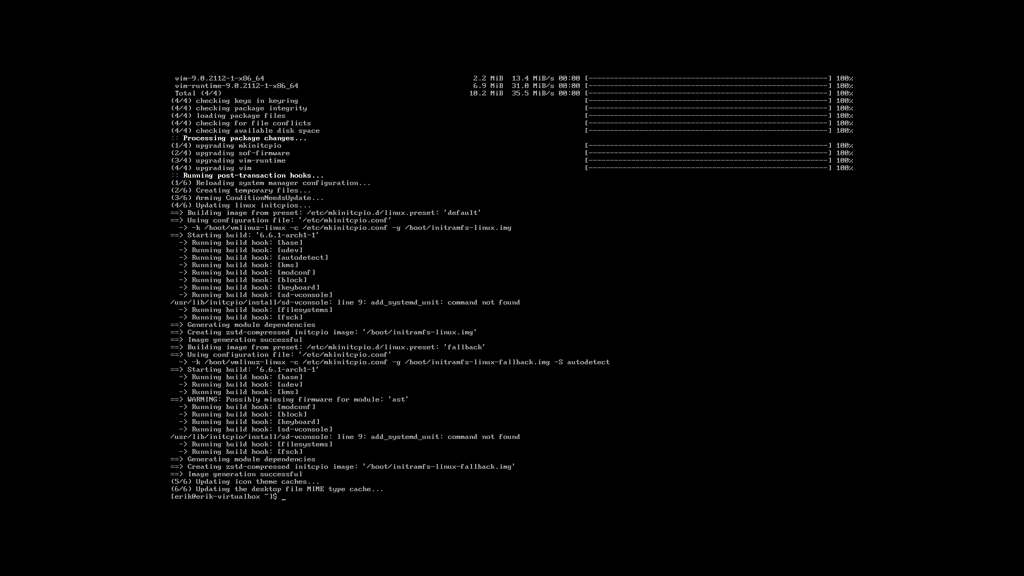
key("BackSpace")
key("BackSpace")
type("startx")
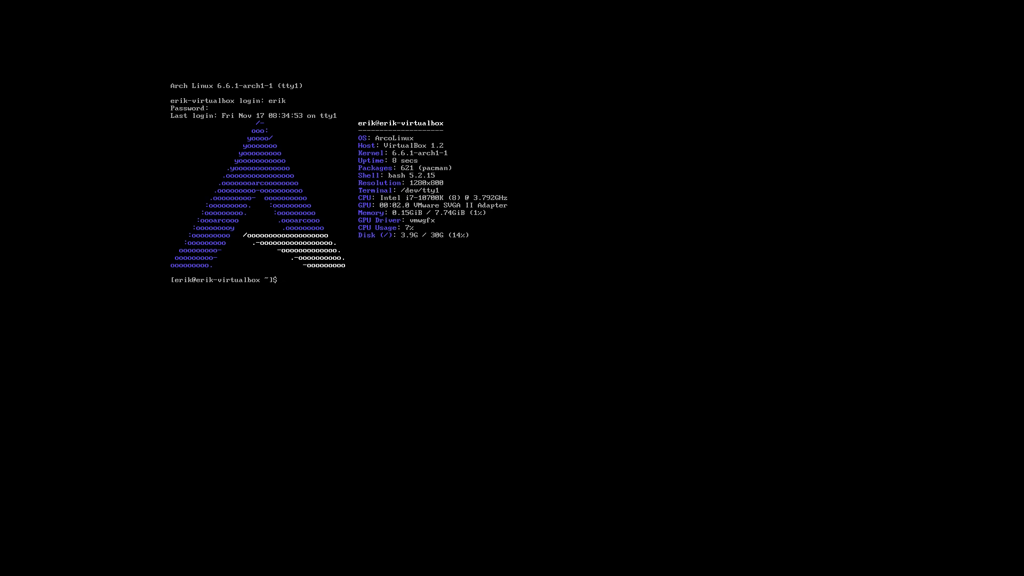
Step: Tab-complete sudo pacman -R with prefixes arcolinux, e, a and b to list installed packages
type("sudo pacman -R arco")
key("BackSpace")
key("BackSpace")
type("rcolinux")
key("Tab")
key("Tab")
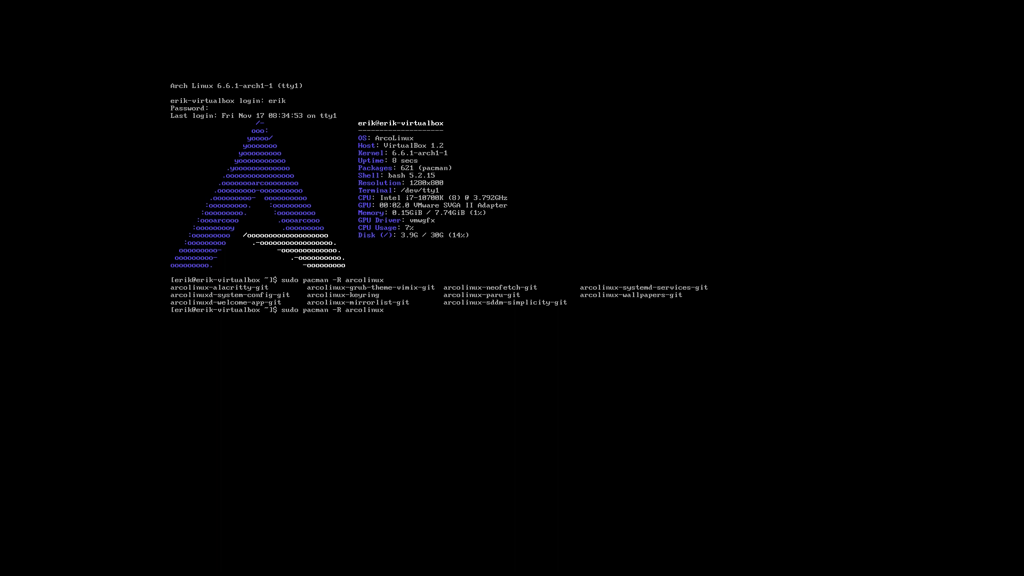
key("BackSpace")
key("BackSpace")
key("BackSpace")
key("BackSpace")
key("BackSpace")
key("BackSpace")
key("BackSpace")
key("BackSpace")
key("BackSpace")
key("BackSpace")
type("e")
key("Tab")
key("Tab")
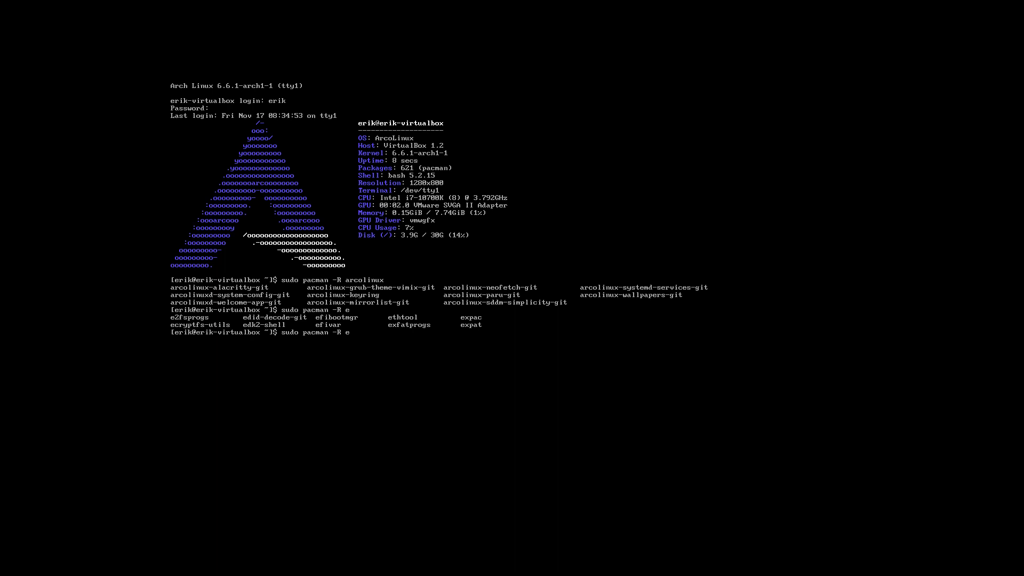
type("a")
key("Tab")
key("Tab")
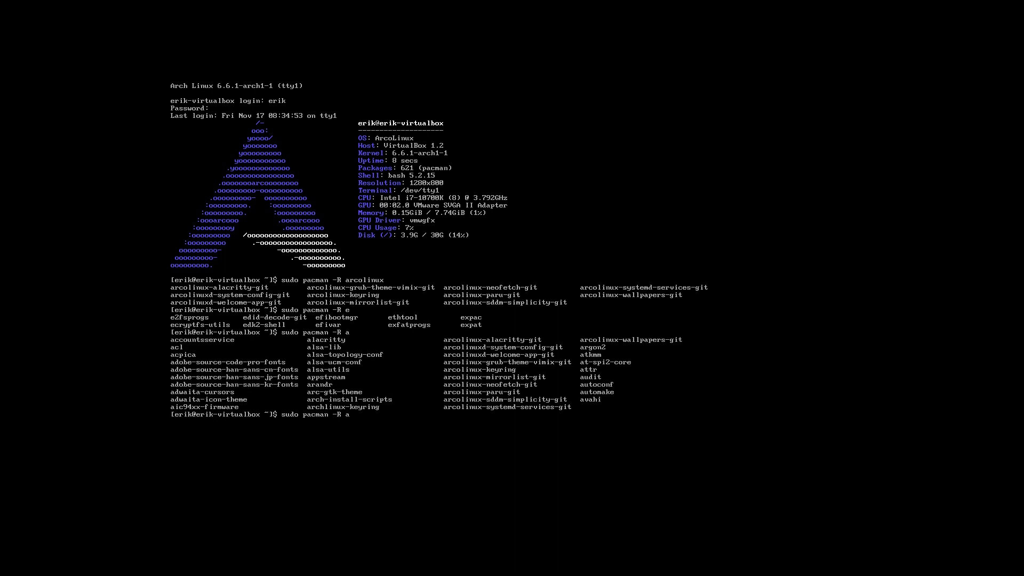
type("b")
key("Tab")
key("Tab")
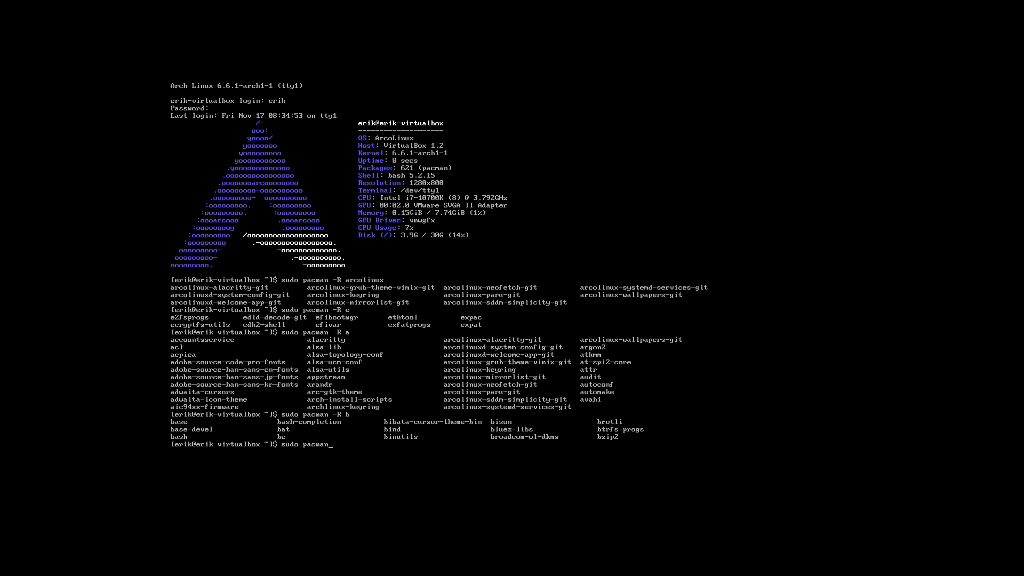
Step: List the installed xorg packages using Tab completion on sudo pacman -R xorg
key("ctrl+w")
key("ctrl+w")
type("sudo pacman -R xorg")
key("Tab")
key("Tab")
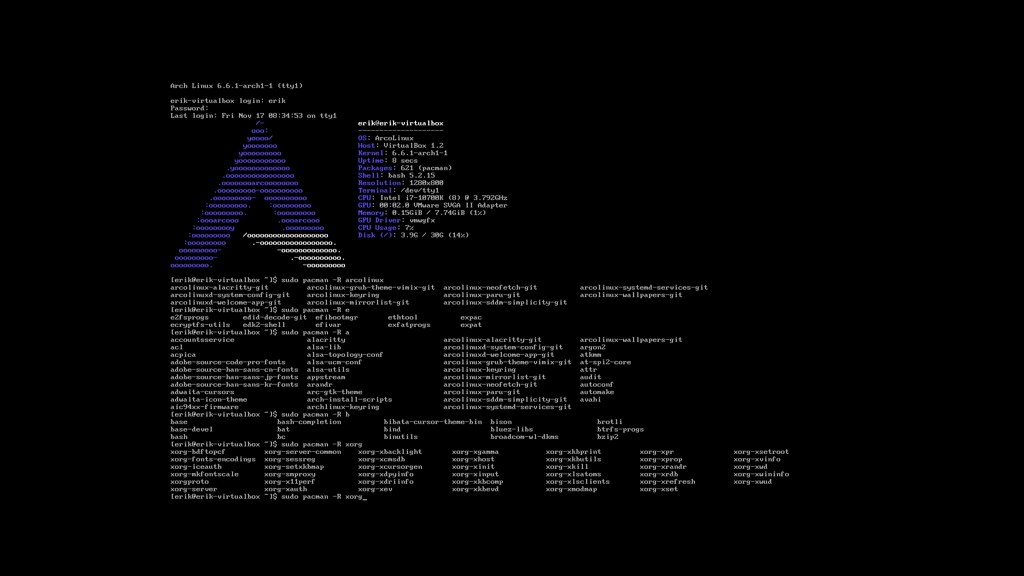
Step: Start installing the sddm display manager with sudo pacman -S sddm
key("BackSpace")
key("BackSpace")
key("BackSpace")
key("BackSpace")
key("BackSpace")
key("BackSpace")
type("S sddm")
key("Return")
Step: Authorise and confirm the sddm 0.20.0-4 install, then discard a drafted xfce4 install command
key("Return")
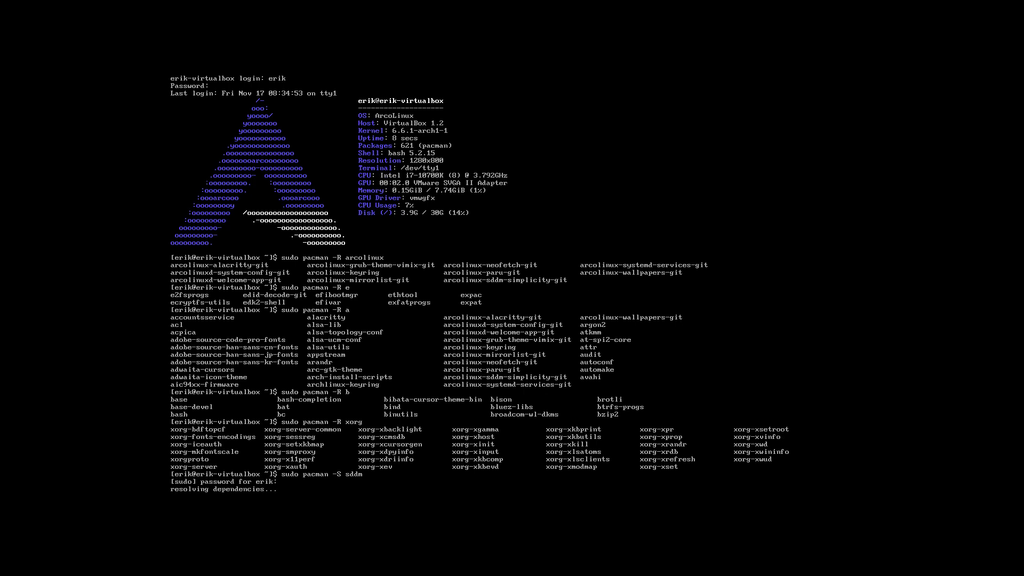
key("Return")
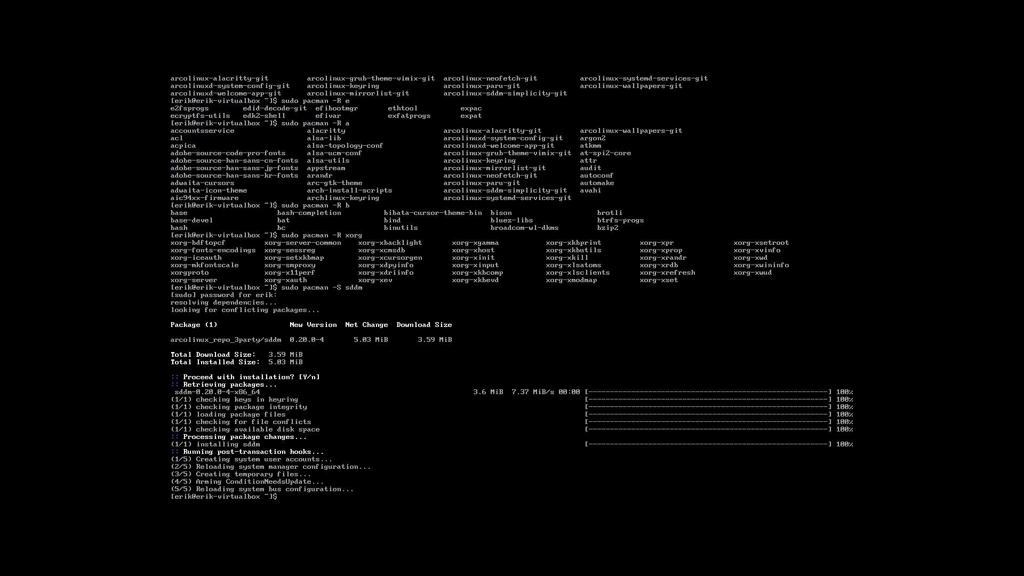
type("sudo pacman -S xfce4 xfce4-goodies")
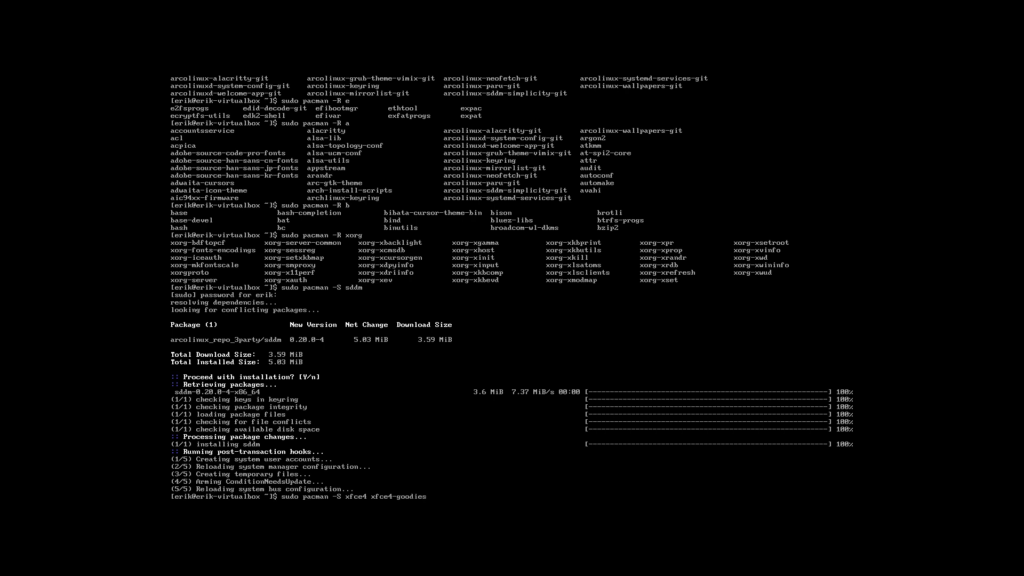
key("BackSpace")
key("BackSpace")
key("BackSpace")
key("BackSpace")
key("BackSpace")
key("BackSpace")
key("BackSpace")
key("BackSpace")
key("BackSpace")
key("BackSpace")
key("BackSpace")
key("BackSpace")
key("BackSpace")
key("BackSpace")
key("BackSpace")
key("BackSpace")
key("BackSpace")
key("BackSpace")
key("BackSpace")
key("BackSpace")
key("BackSpace")
key("BackSpace")
key("BackSpace")
key("BackSpace")
key("BackSpace")
key("BackSpace")
key("BackSpace")
key("BackSpace")
key("BackSpace")
key("BackSpace")
key("BackSpace")
key("BackSpace")
key("BackSpace")
key("BackSpace")
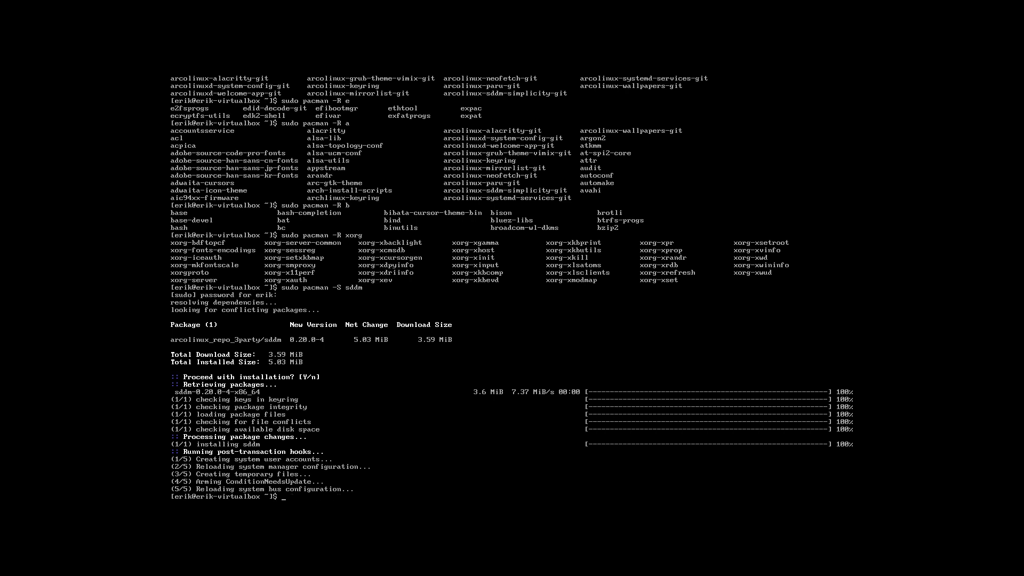
type("git clone https://github.com/erikdubois/arco")
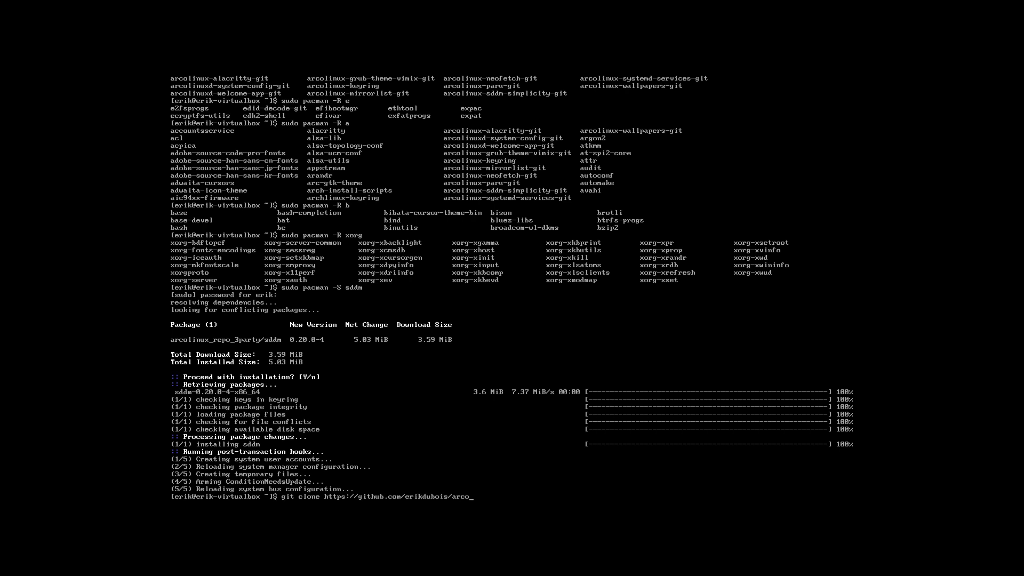
key("BackSpace")
key("BackSpace")
key("BackSpace")
key("BackSpace")
key("BackSpace")
key("BackSpace")
key("BackSpace")
key("BackSpace")
key("BackSpace")
key("BackSpace")
key("BackSpace")
key("BackSpace")
type("arcolin")
type("d")
type("arco-d")
key("Return")
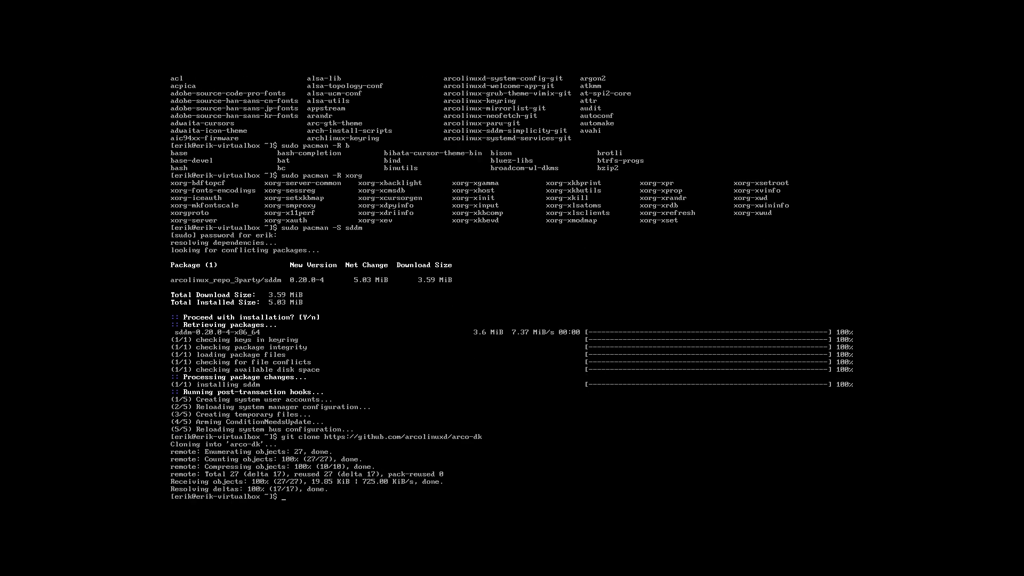
Step: Change into arco-dk and list its scripts, 100-display-manager-and-desktop.sh through 900-conky.sh
type("cd")
type("arc")
key("Tab")
key("Return")
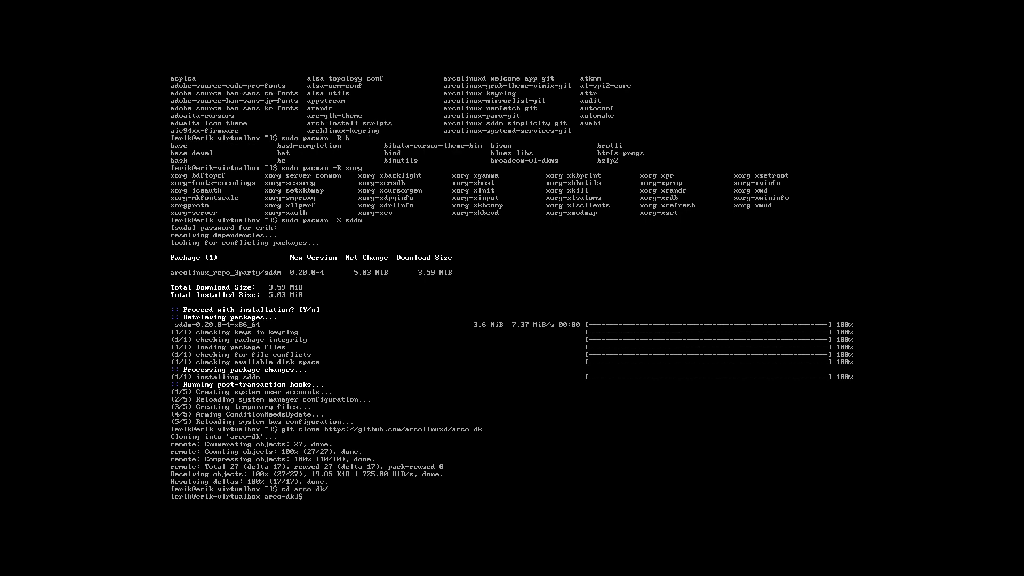
type("ls")
key("Return")
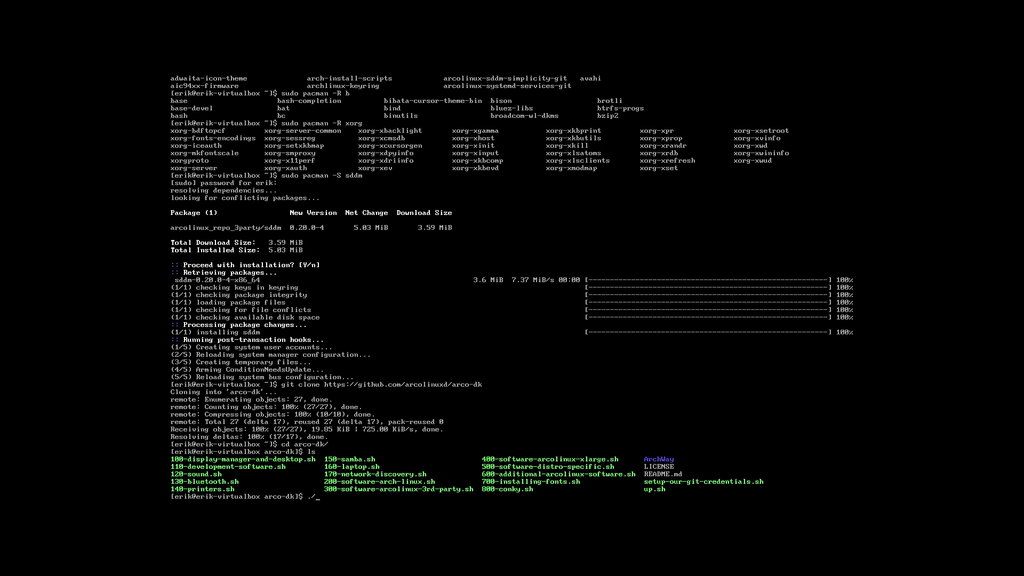
Step: Run ./100-display-manager-and-desktop.sh to install the minimal desktop and enable sddm
type("./10")
key("Tab")
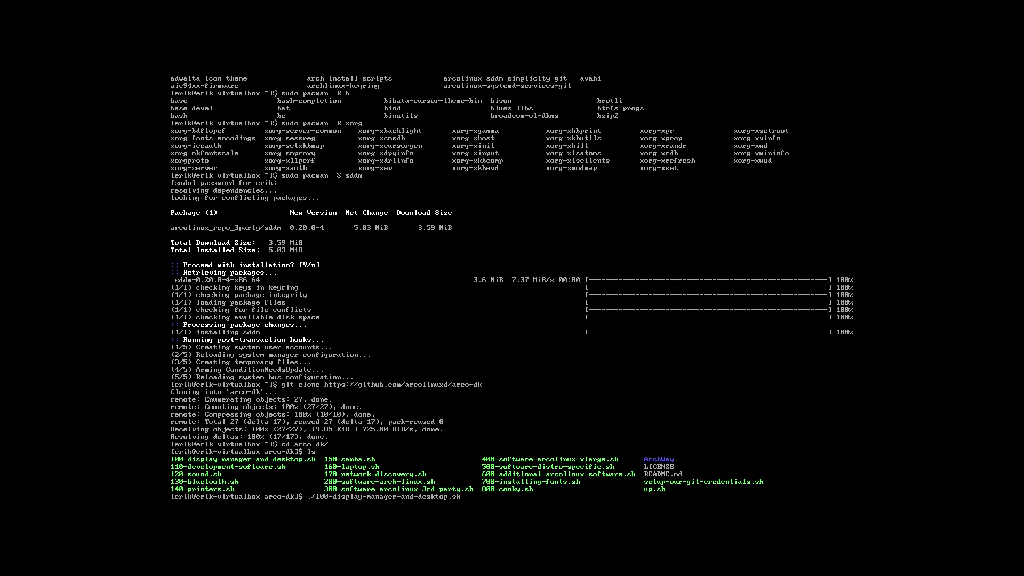
key("Return")
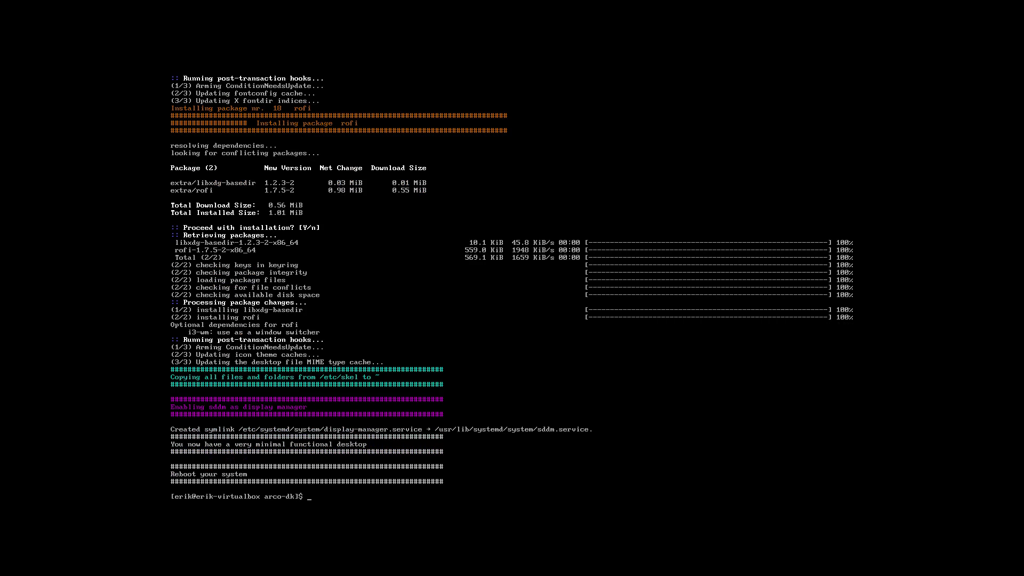
Step: Cancel the mistyped 'sudo systemctl enabls sddm' line and reboot the VM
type("sudo systemctl enabls sddm")
key("ctrl+c")
type("reboot")
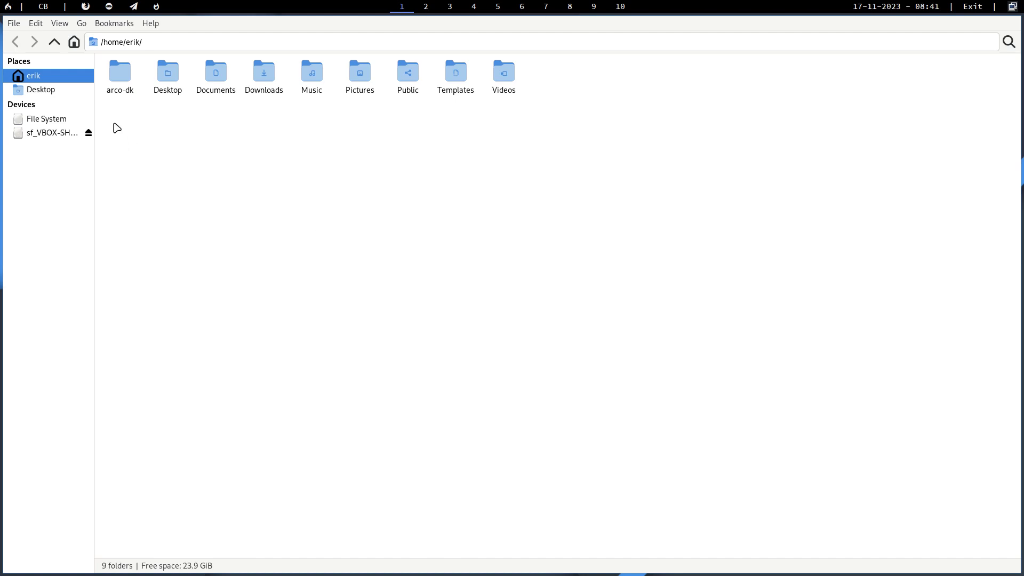
Step: Open the arco-dk folder in Thunar and inspect the 100-display-manager-and-desktop.sh script
double_click(120, 72)
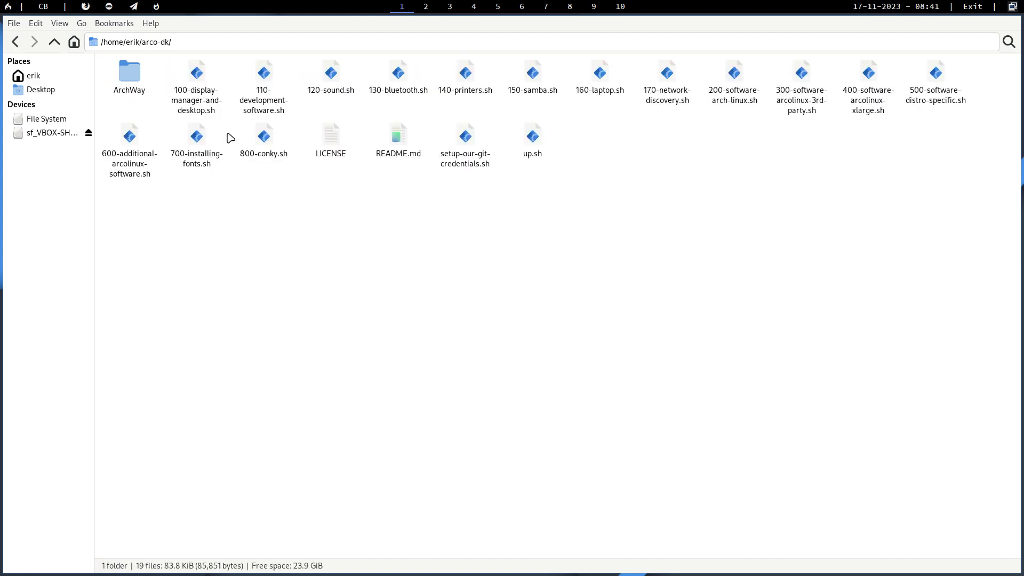
left_click(204, 82)
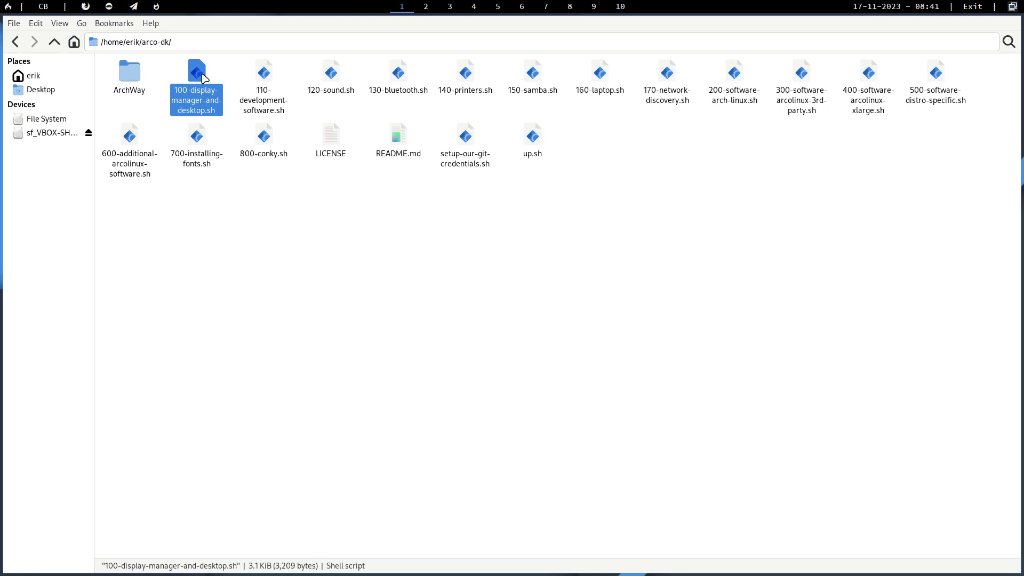
left_click(286, 217)
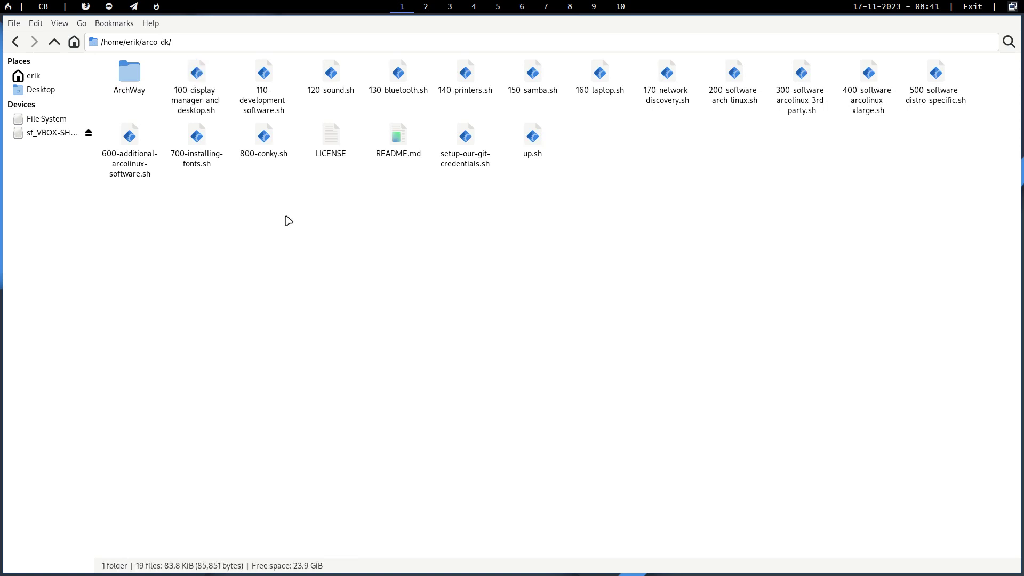
Step: Run velo with the sudo password to install sublime-text-4, the_platinum_searcher and meld, then hide the terminal
key("super+Return")
type("velo")
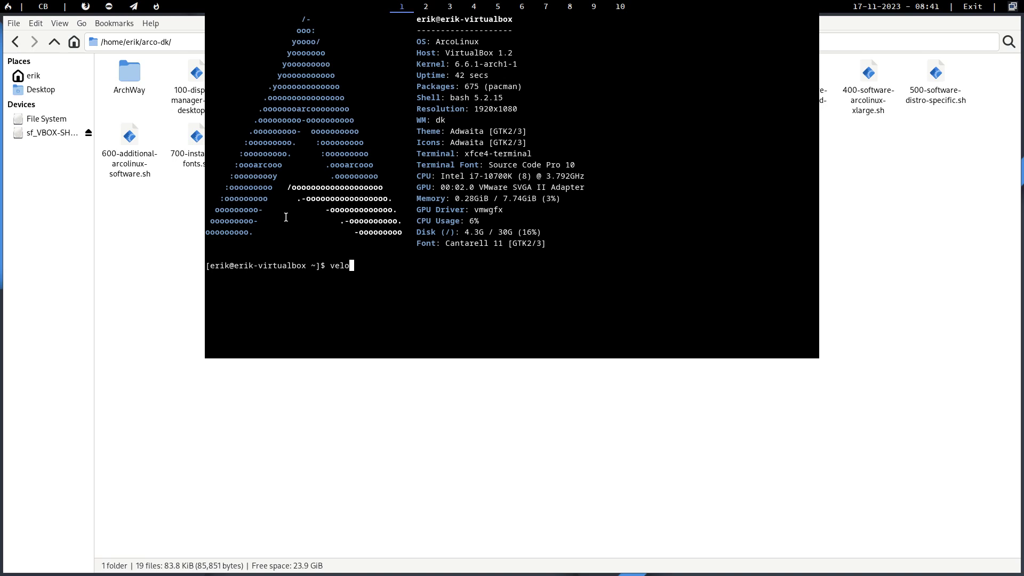
key("Return")
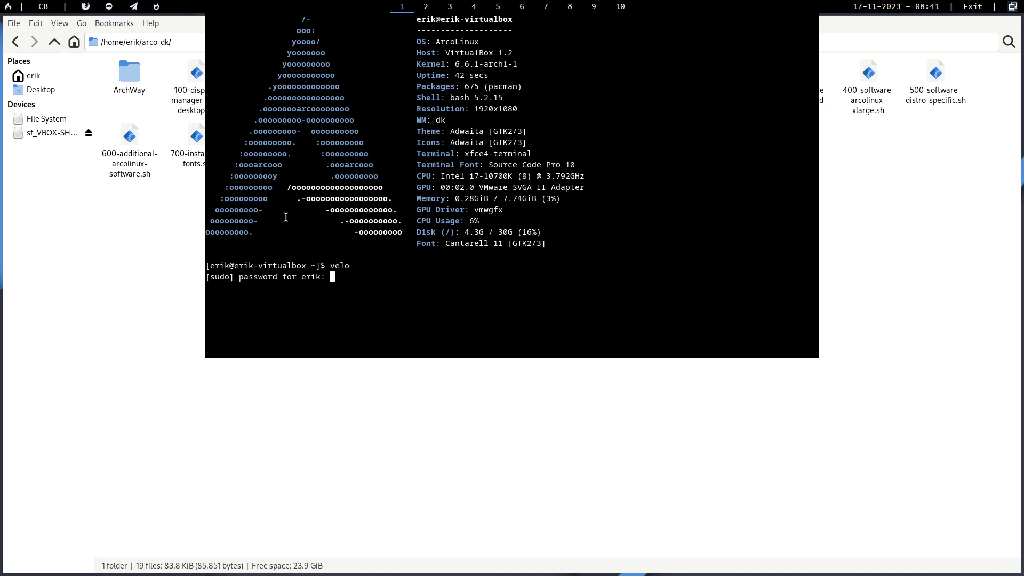
key("Return")
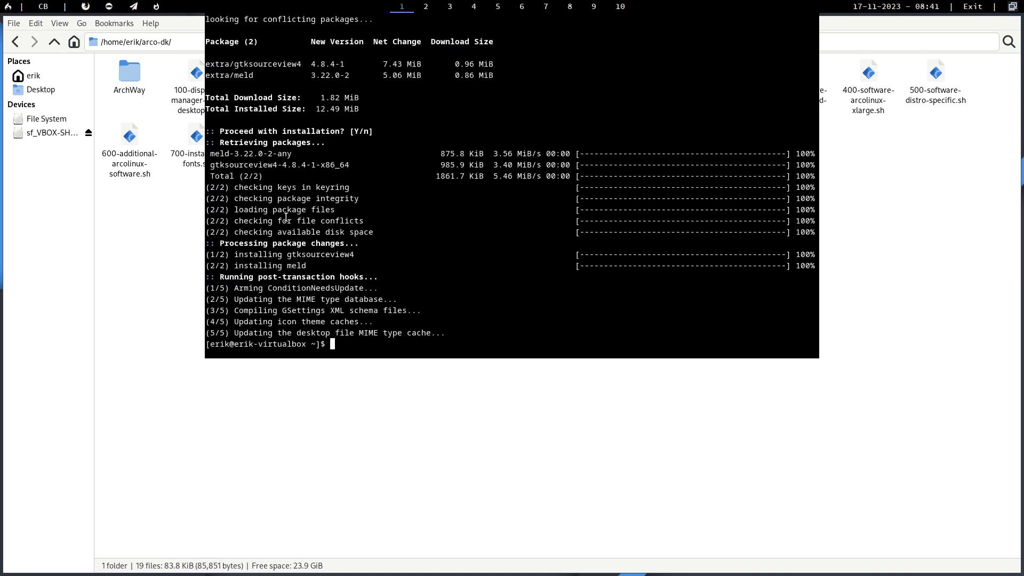
key("F12")
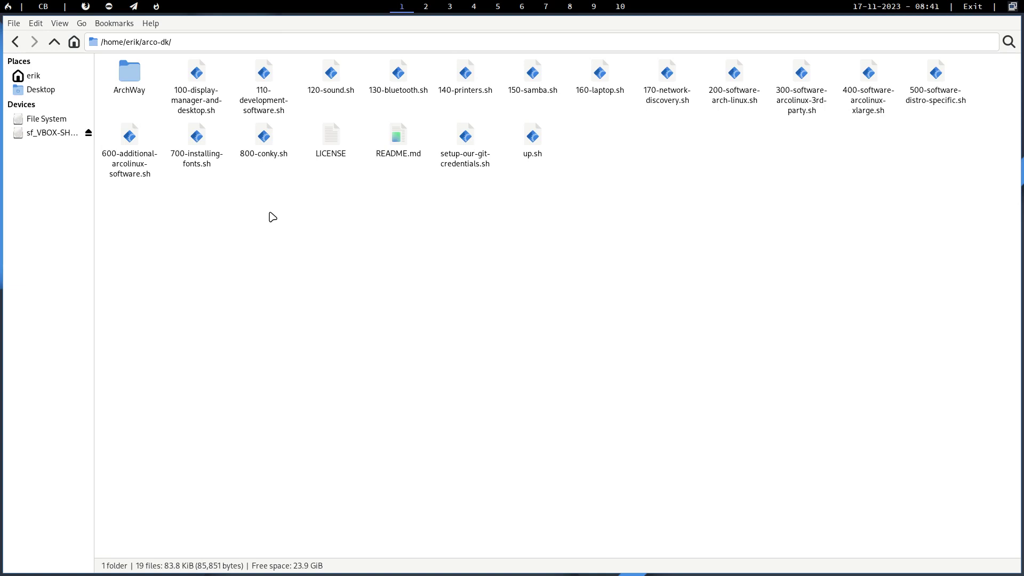
double_click(197, 81)
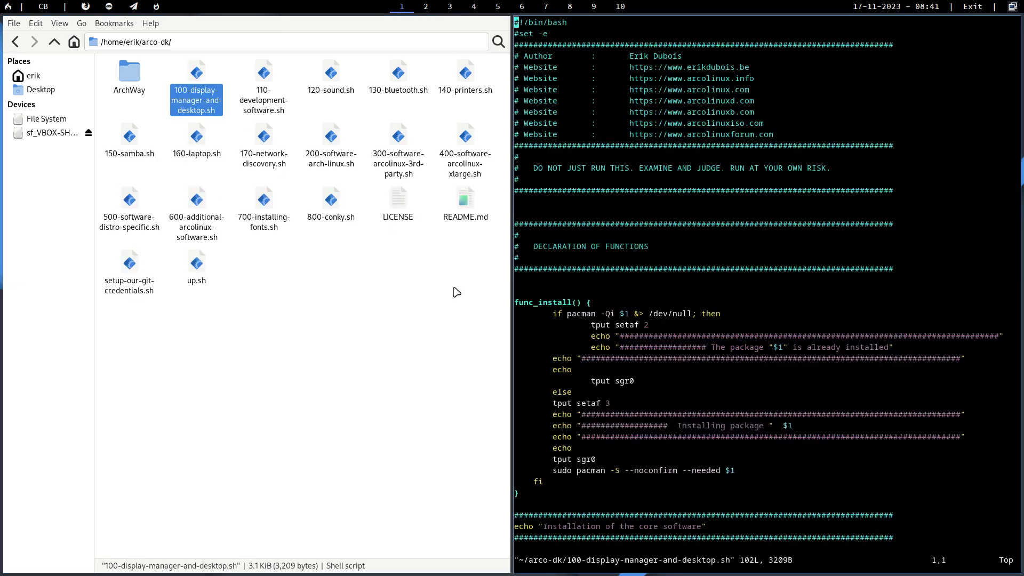
key("super+q")
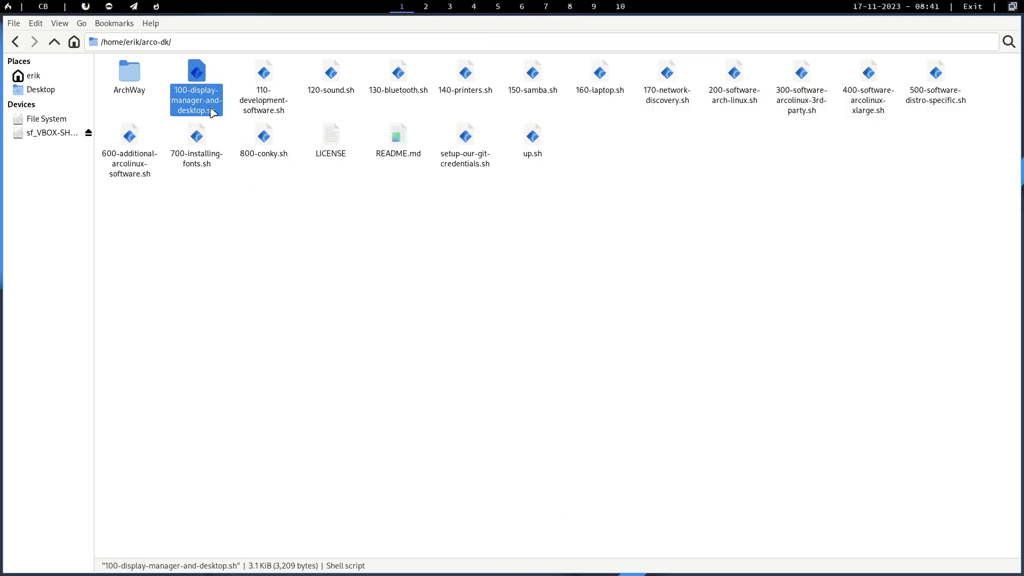
right_click(201, 78)
mouse_move(264, 102)
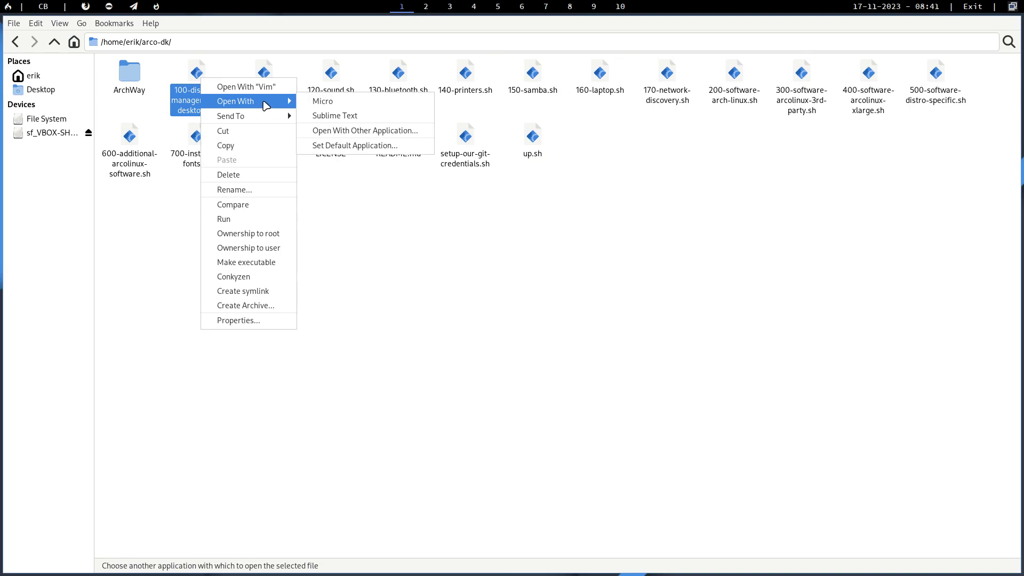
left_click(343, 115)
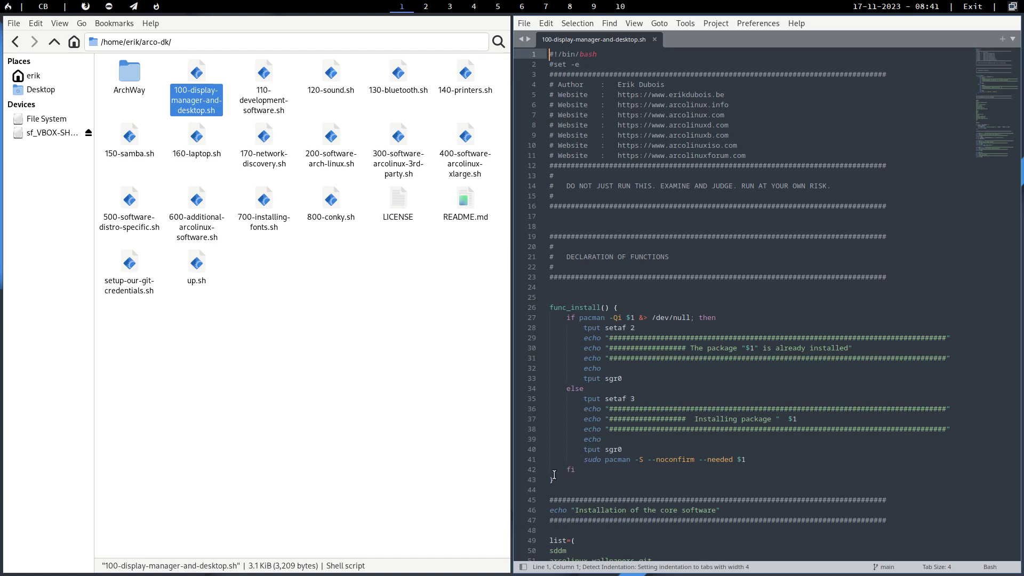
left_click_drag(551, 477, 522, 310)
scroll(599, 357, "down", 9)
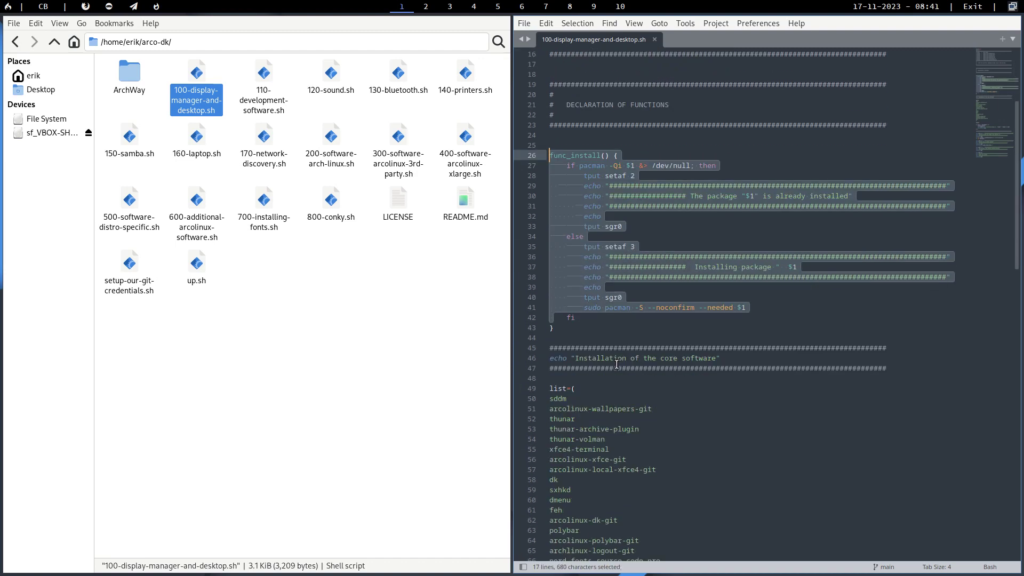
scroll(598, 358, "down", 2)
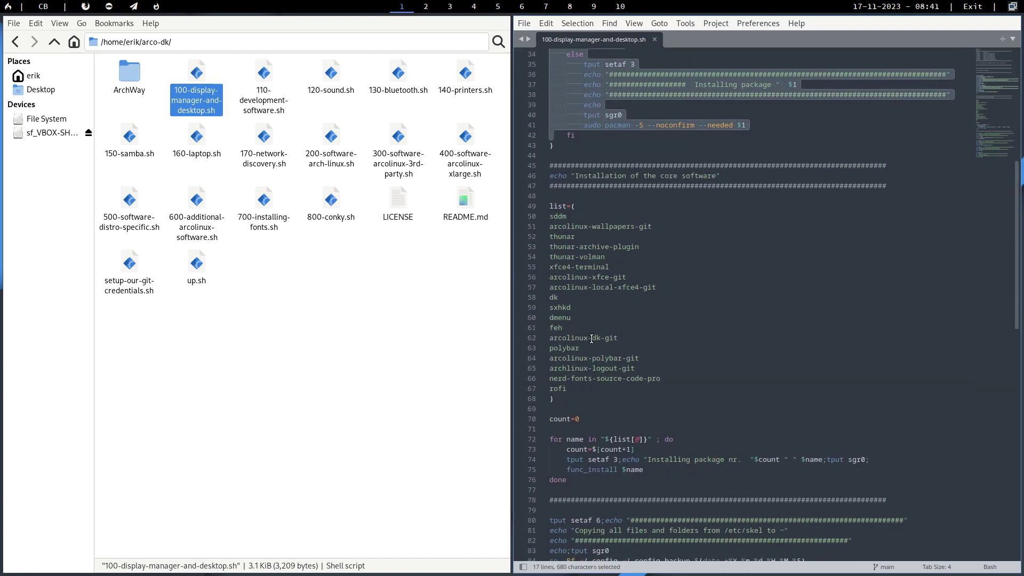
double_click(557, 217)
left_click(568, 227)
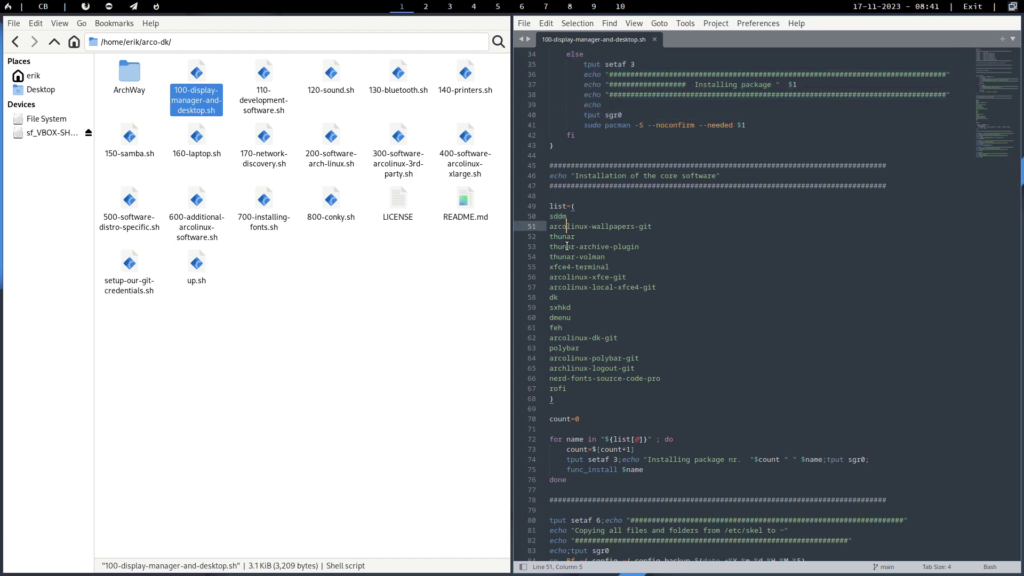
left_click(566, 257)
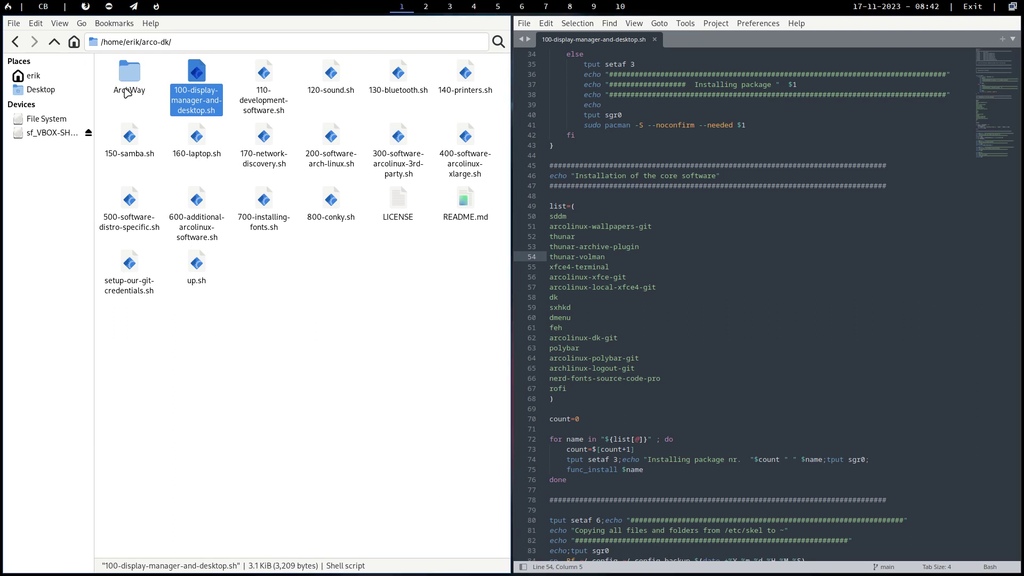
Step: Install picom 10.2-1 via sudo pacman -S picom, restart dk, and quit the Welcome app
key("super+q")
key("super+q")
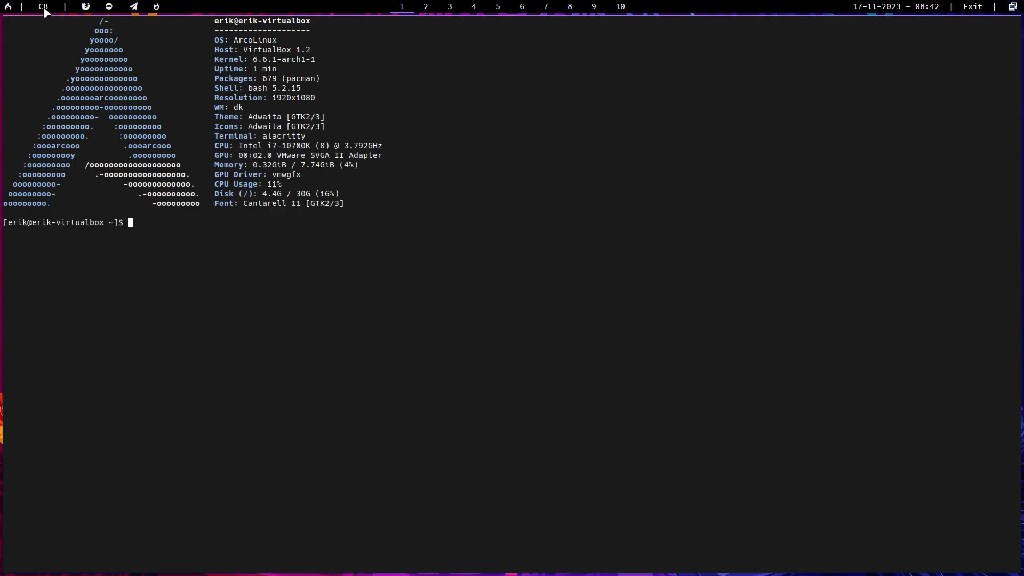
type("sudo pacman -S picom")
key("Return")
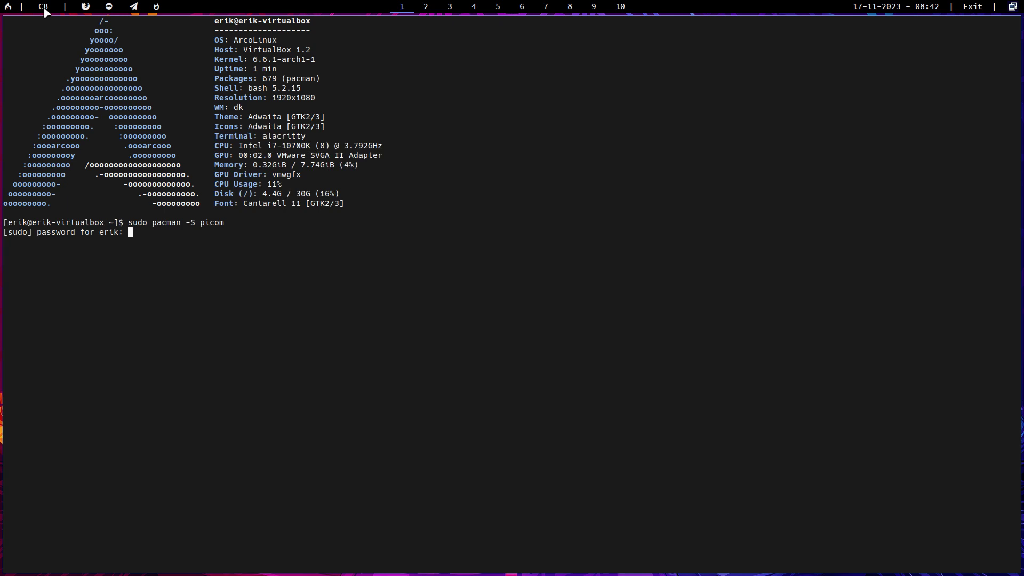
key("Return")
key("Return")
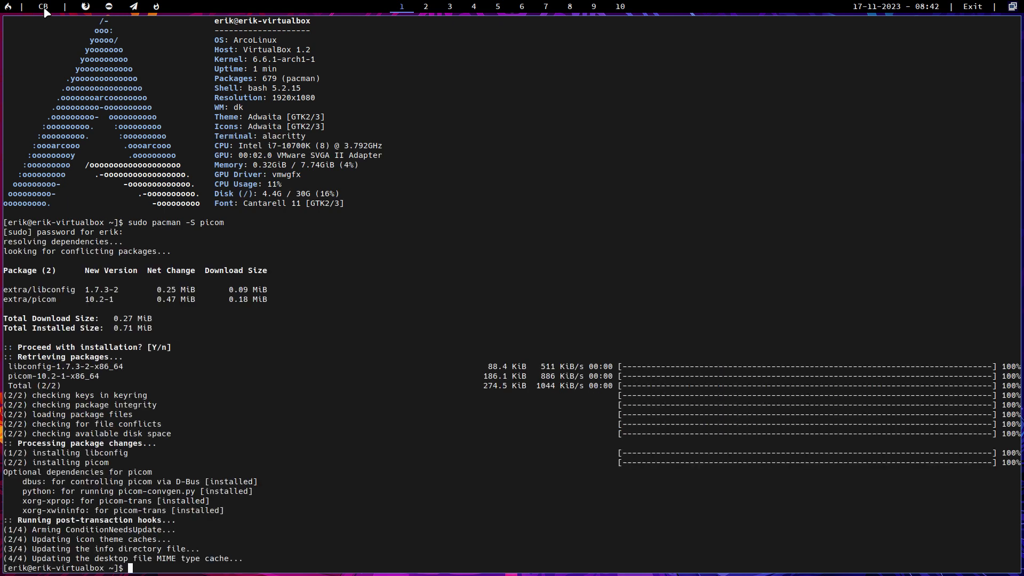
key("super+shift+r")
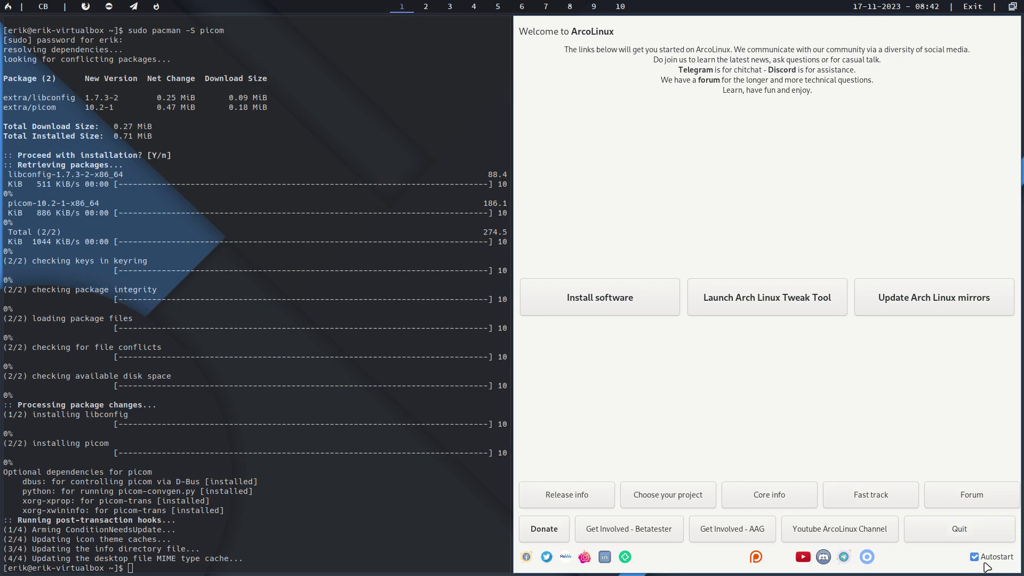
left_click(975, 532)
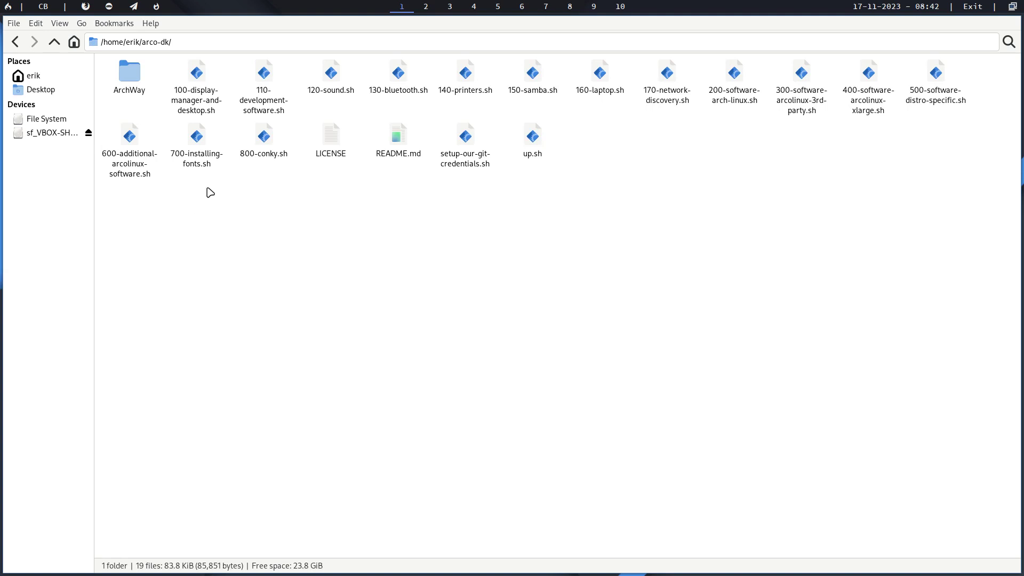
Step: Run get-nemesis-on-arcolinux in a new terminal to clone the arcolinux-nemesis scripts
key("super+Return")
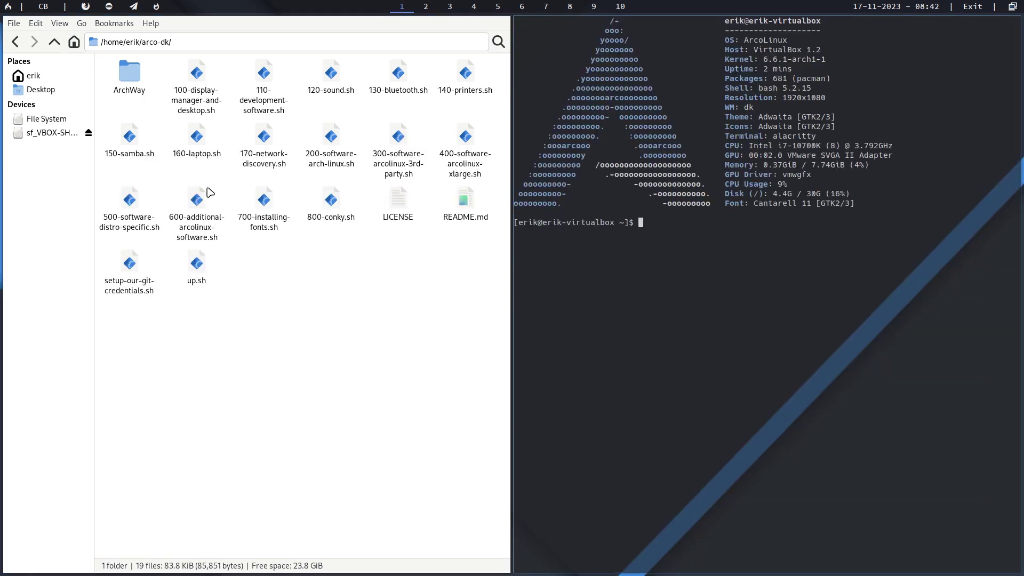
type("get")
type("-arc")
key("BackSpace")
key("BackSpace")
key("BackSpace")
type("n")
key("Tab")
key("Return")
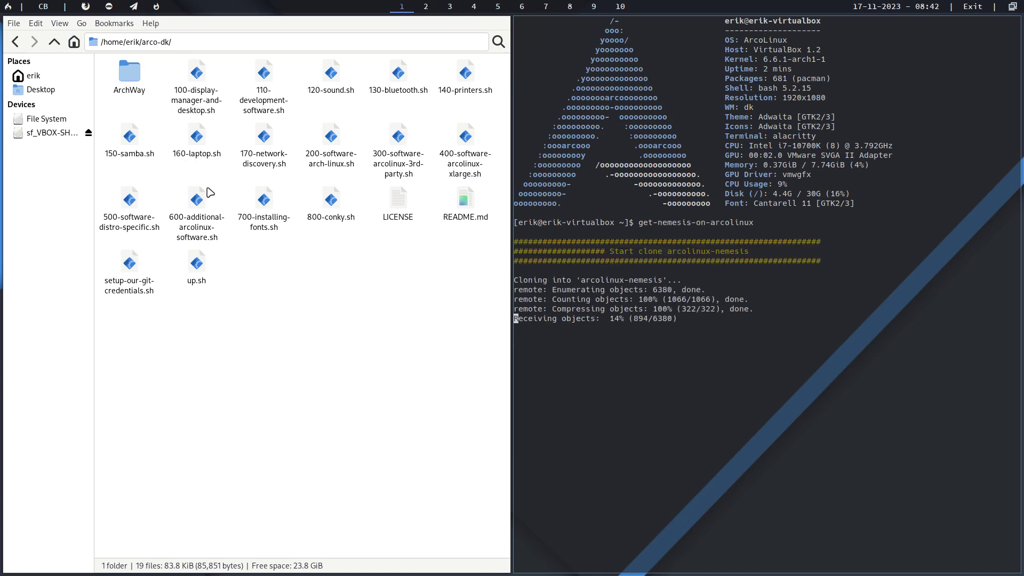
Step: Browse Thunar to DATA/arcolinux-nemesis and bring up that folder's context menu
left_click(50, 75)
double_click(167, 78)
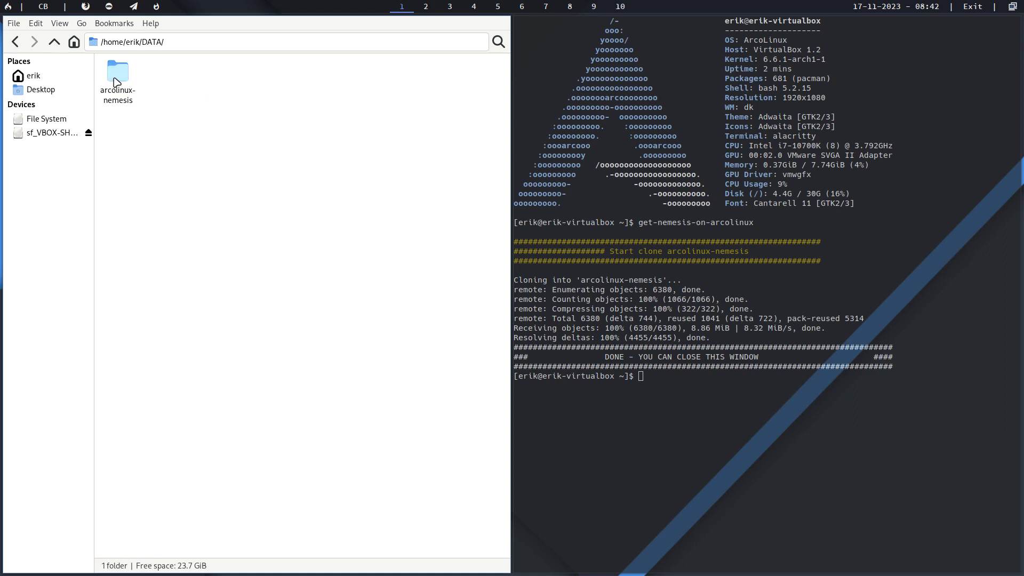
double_click(116, 84)
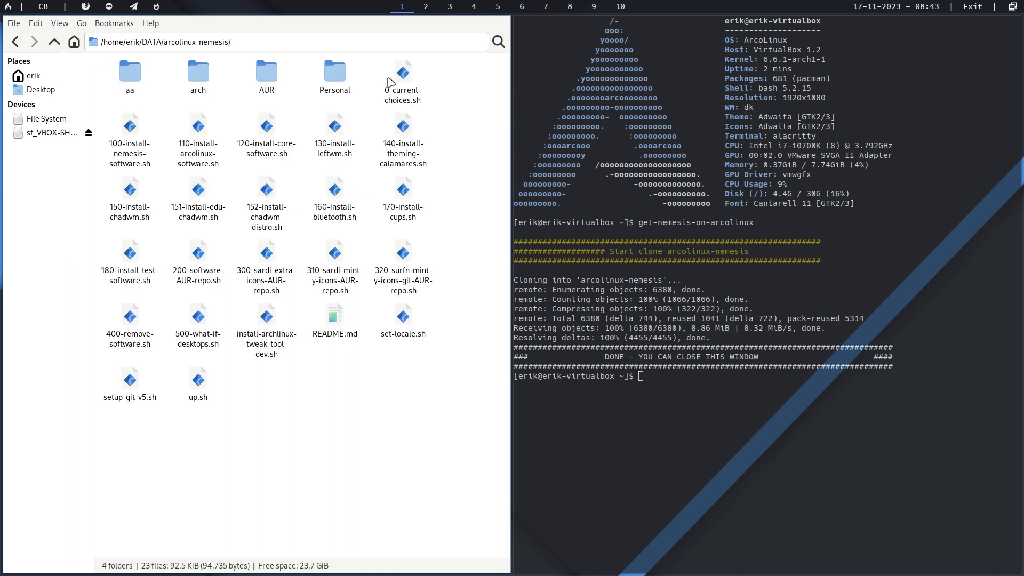
key("super+q")
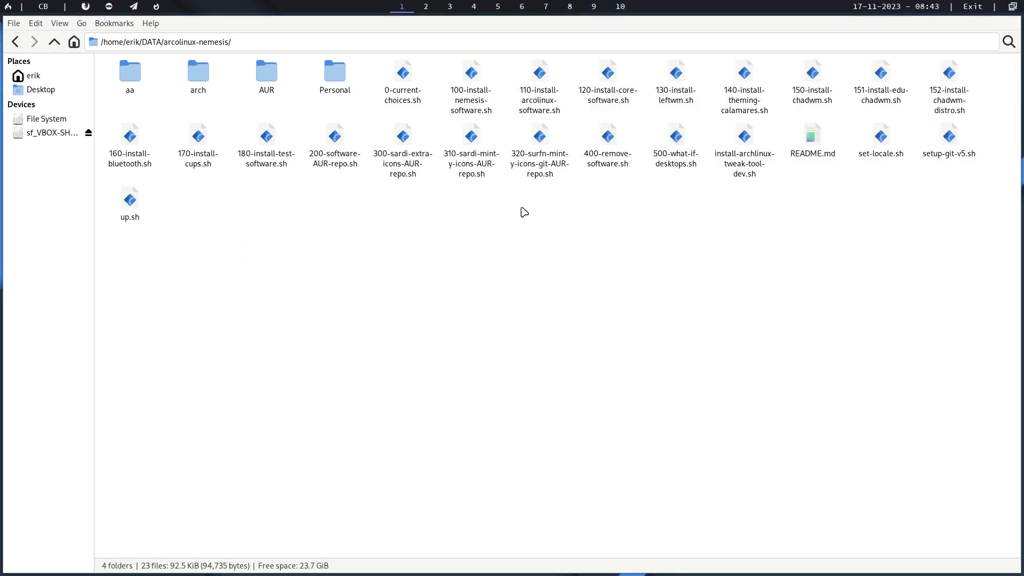
right_click(524, 213)
Step: Run ./0-current-choices.sh in a terminal there, answering y to Chadwm and giving the sudo password
left_click(580, 262)
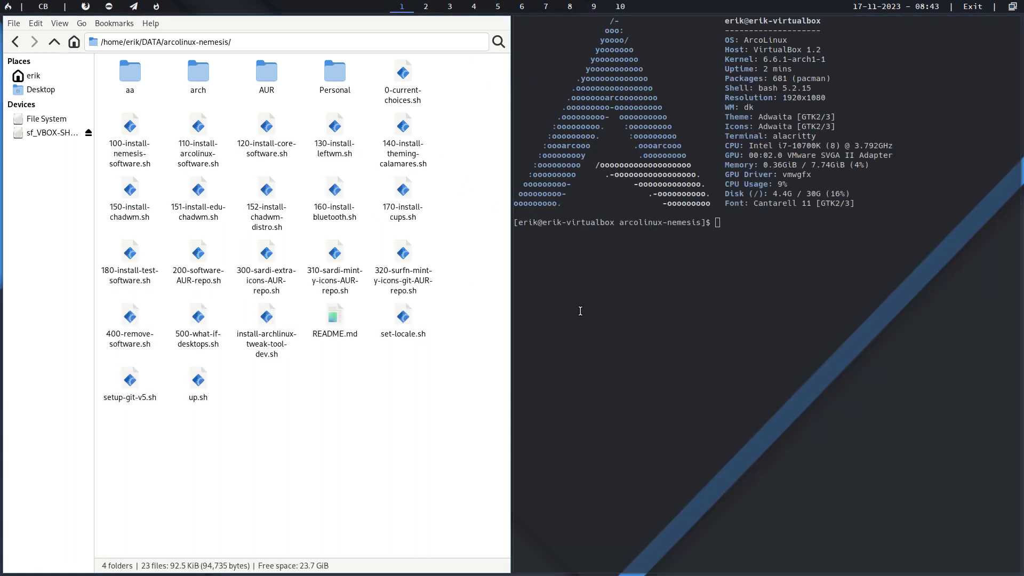
type("./0")
key("Tab")
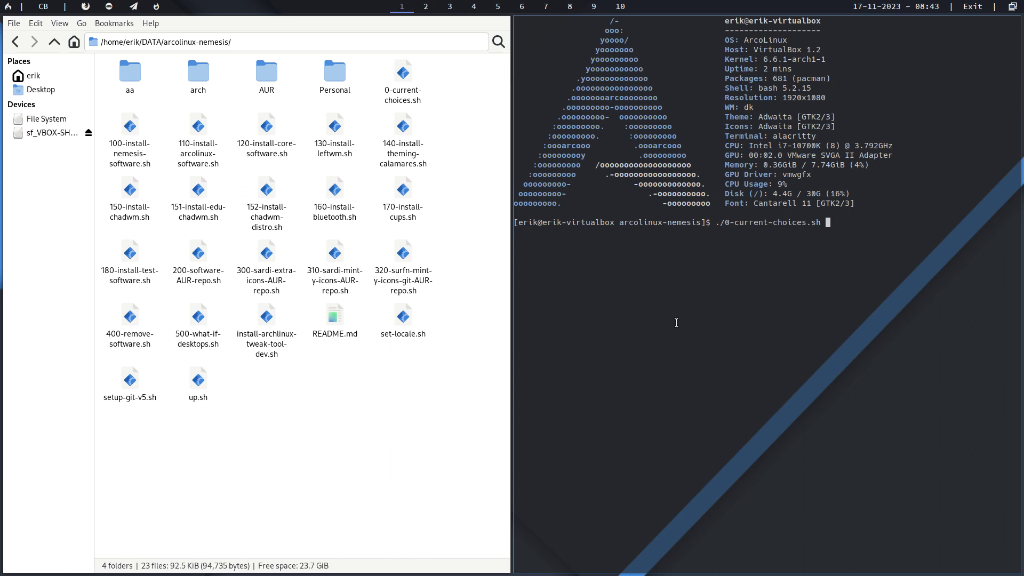
key("Return")
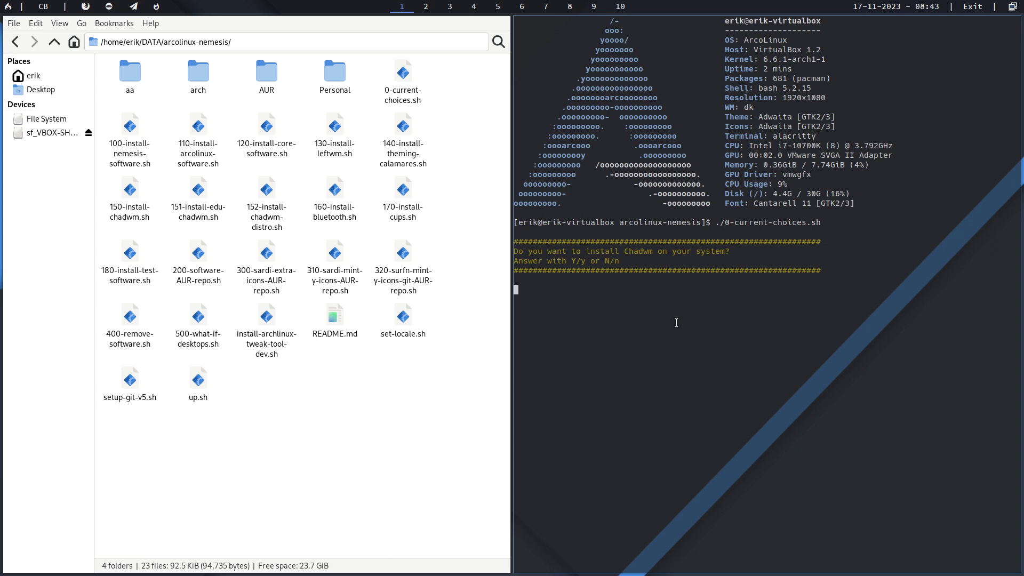
type("y")
key("Return")
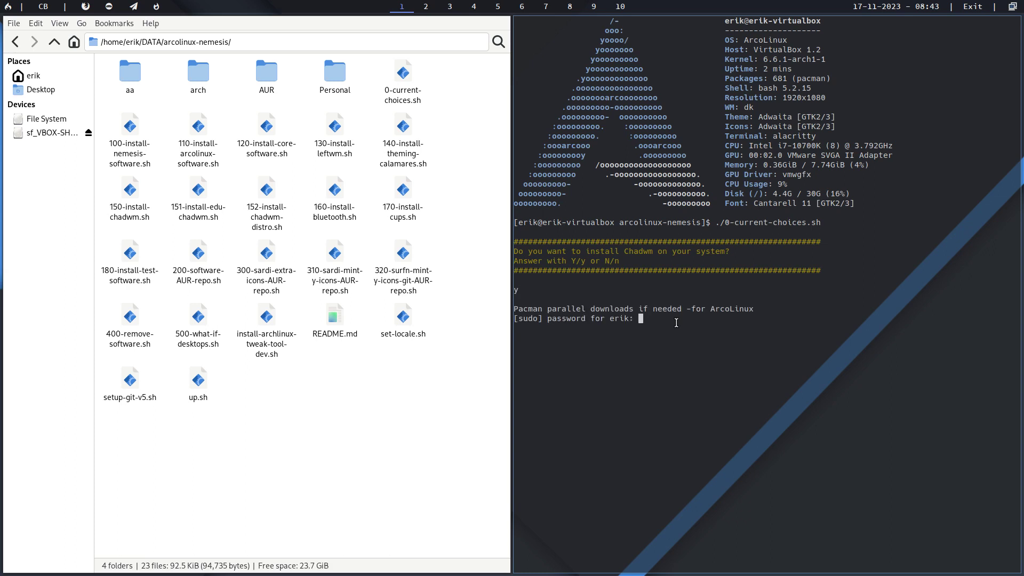
key("Return")
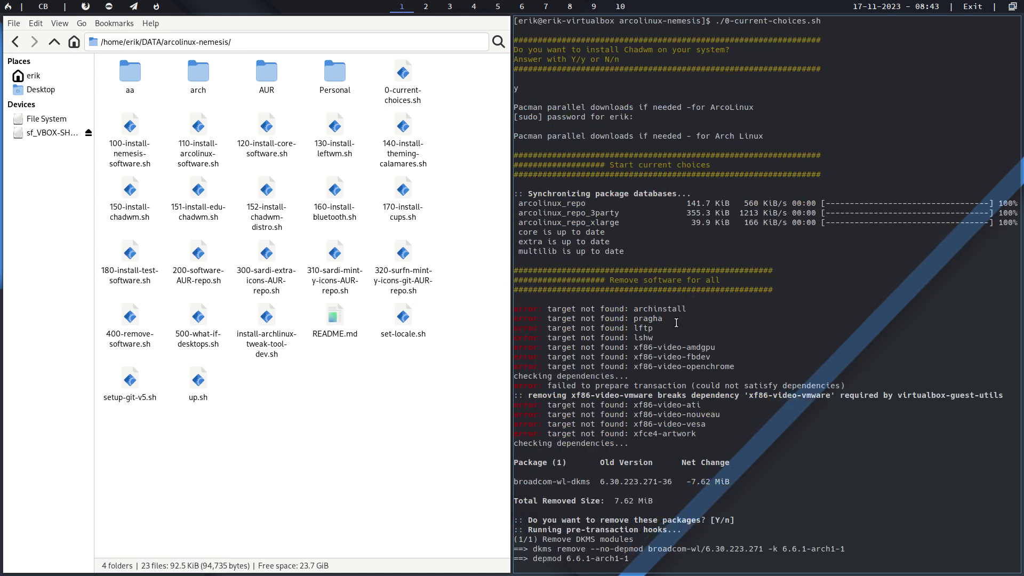
Step: Scroll back and highlight the broadcom and rtl8821cu packages being removed
scroll(677, 323, "up", 1)
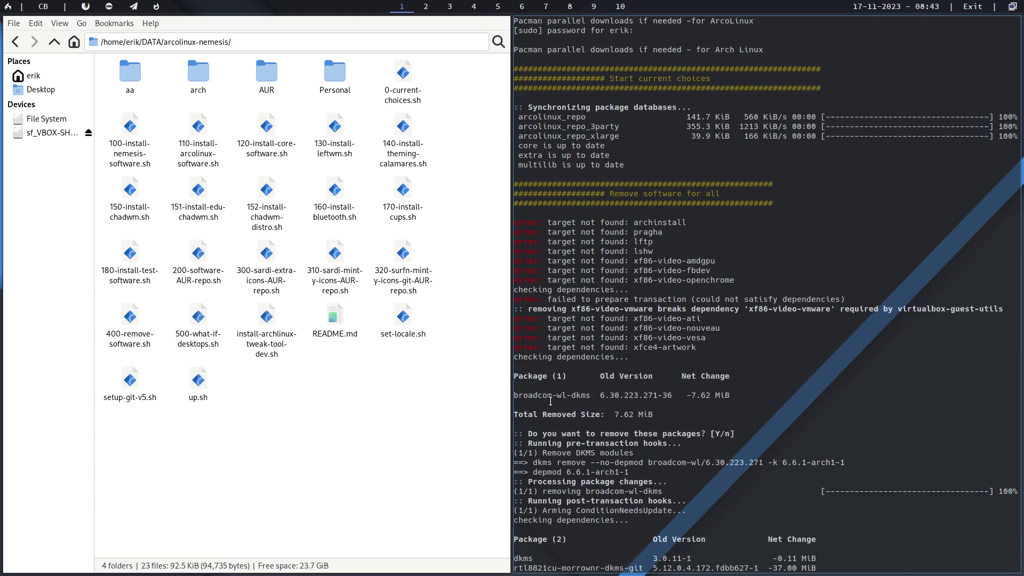
left_click_drag(547, 395, 610, 395)
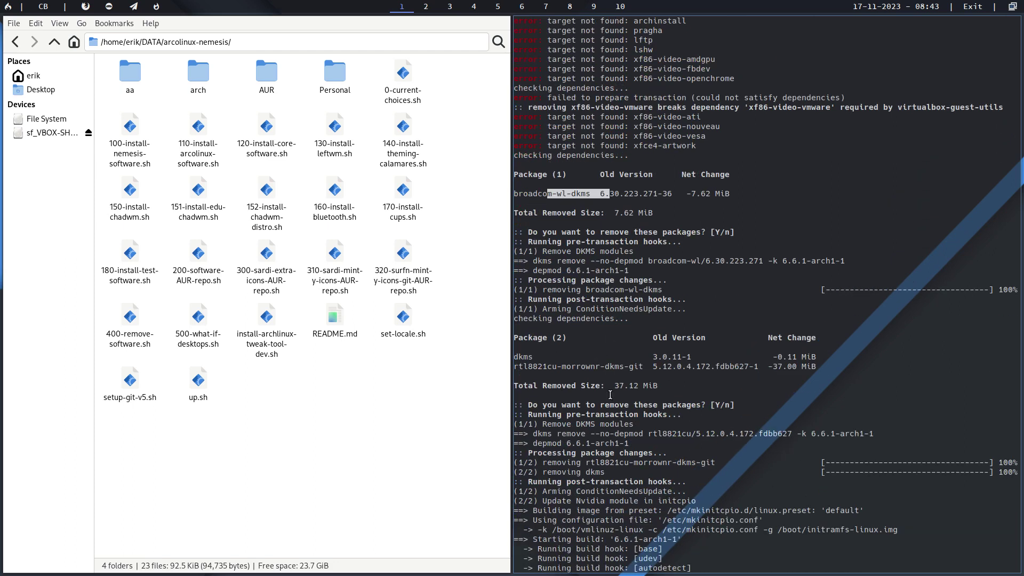
left_click_drag(540, 369, 636, 369)
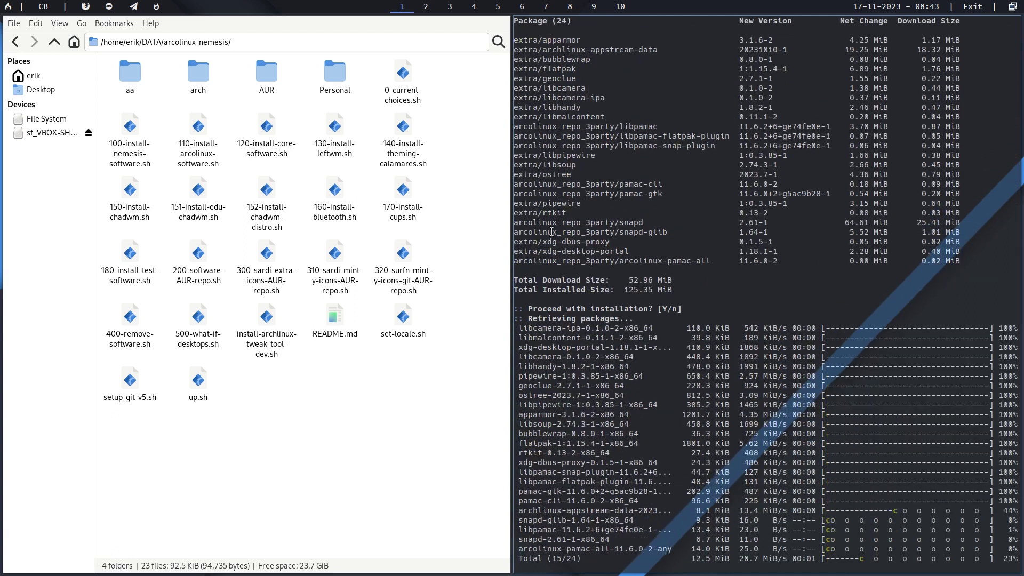
Step: Browse arcolinux-nemesis's Personal folder and its settings subfolder (fish), then return to Personal
double_click(335, 72)
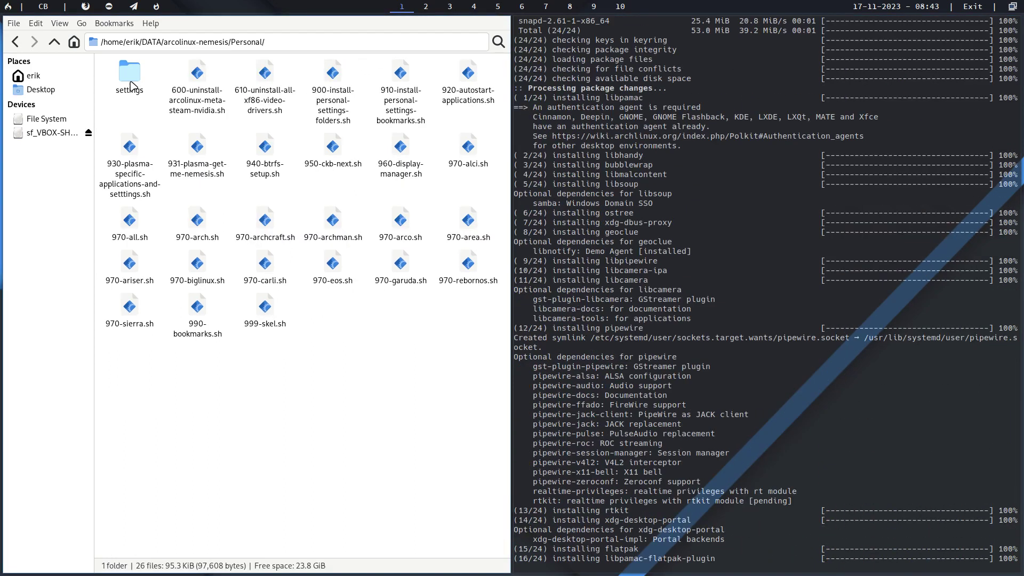
left_click(131, 82)
double_click(132, 82)
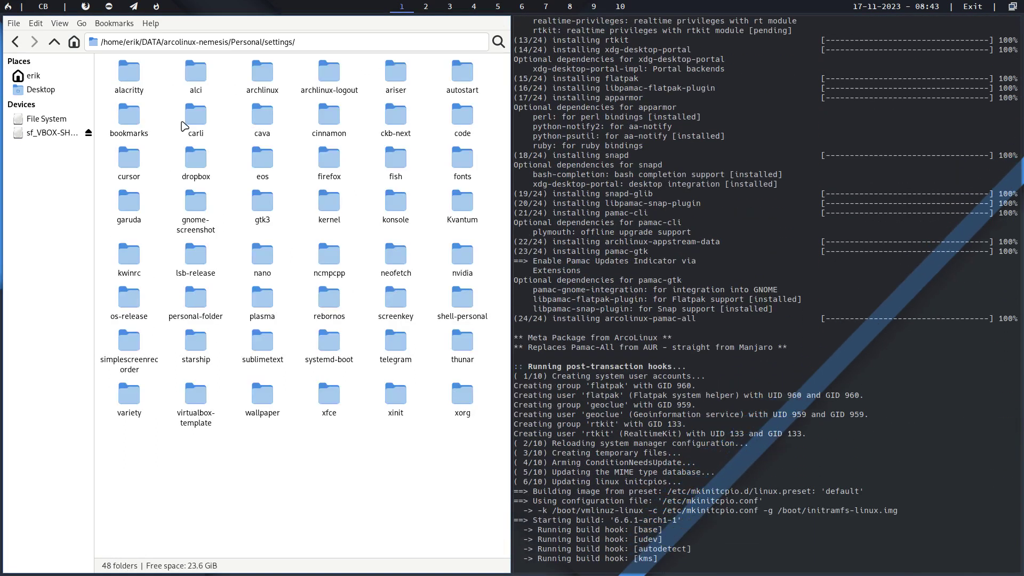
left_click(395, 160)
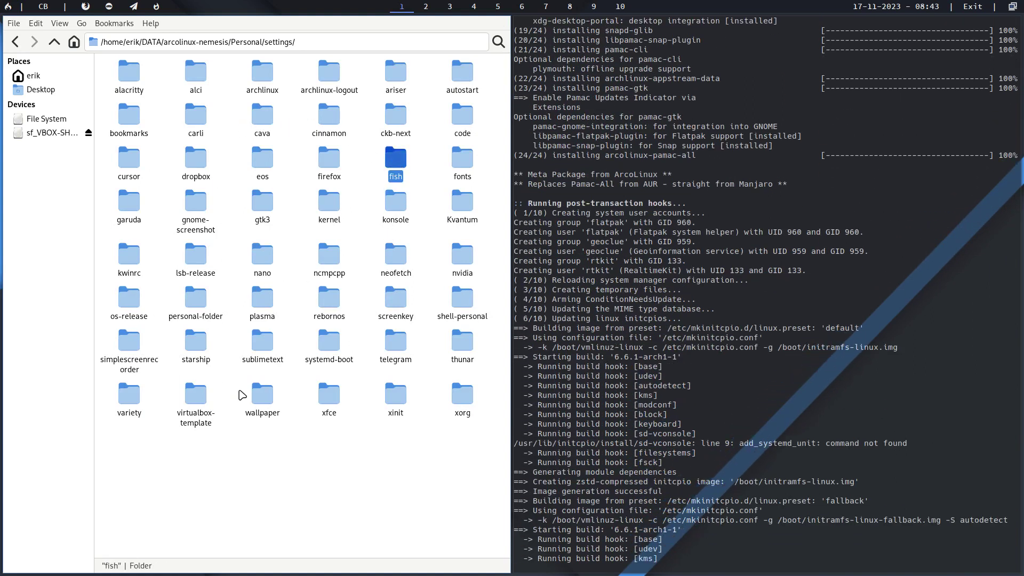
left_click(55, 43)
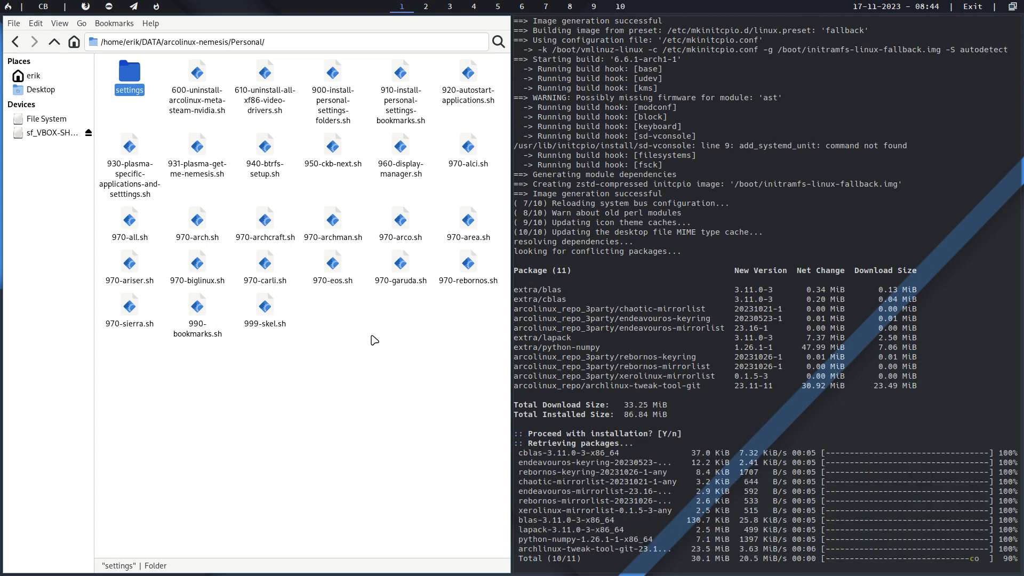
left_click(374, 340)
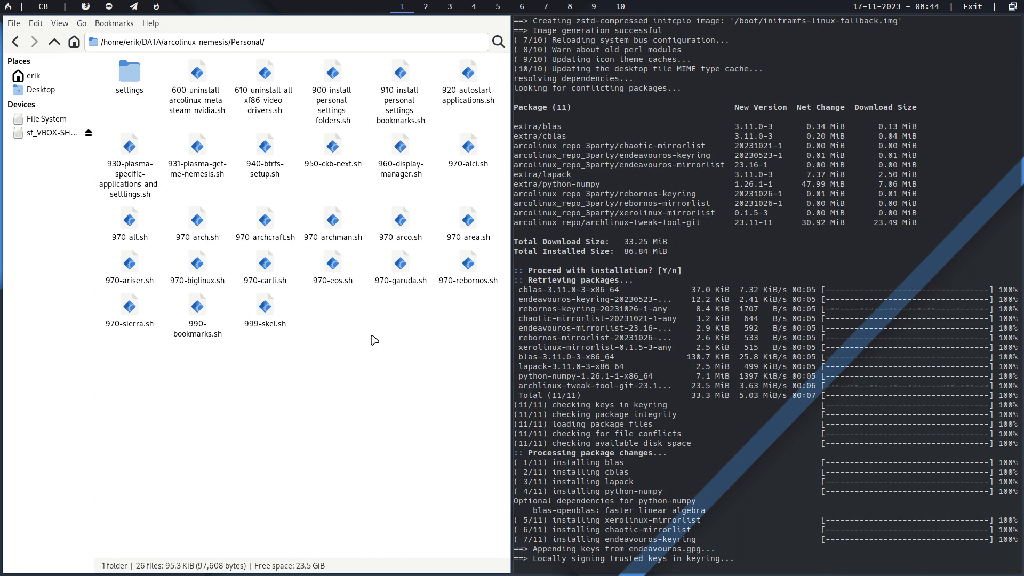